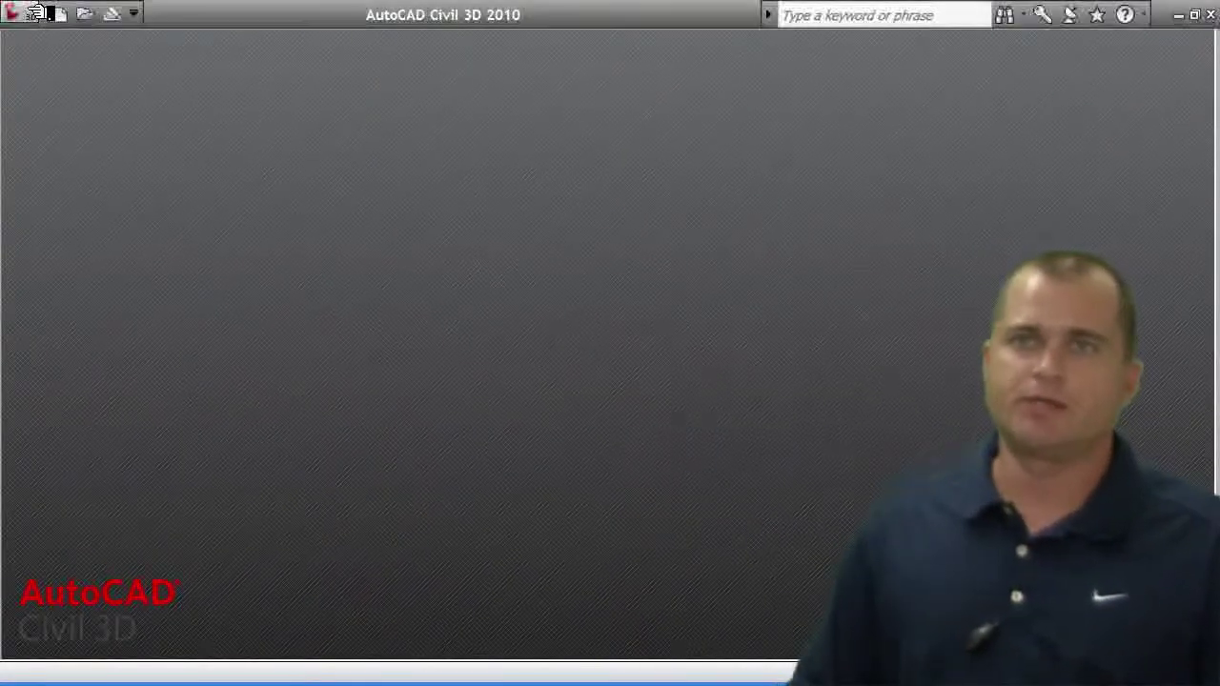
Open the drawing I_Cartography-EX2.dwg from the Lesson4 folder
left_click(31, 11)
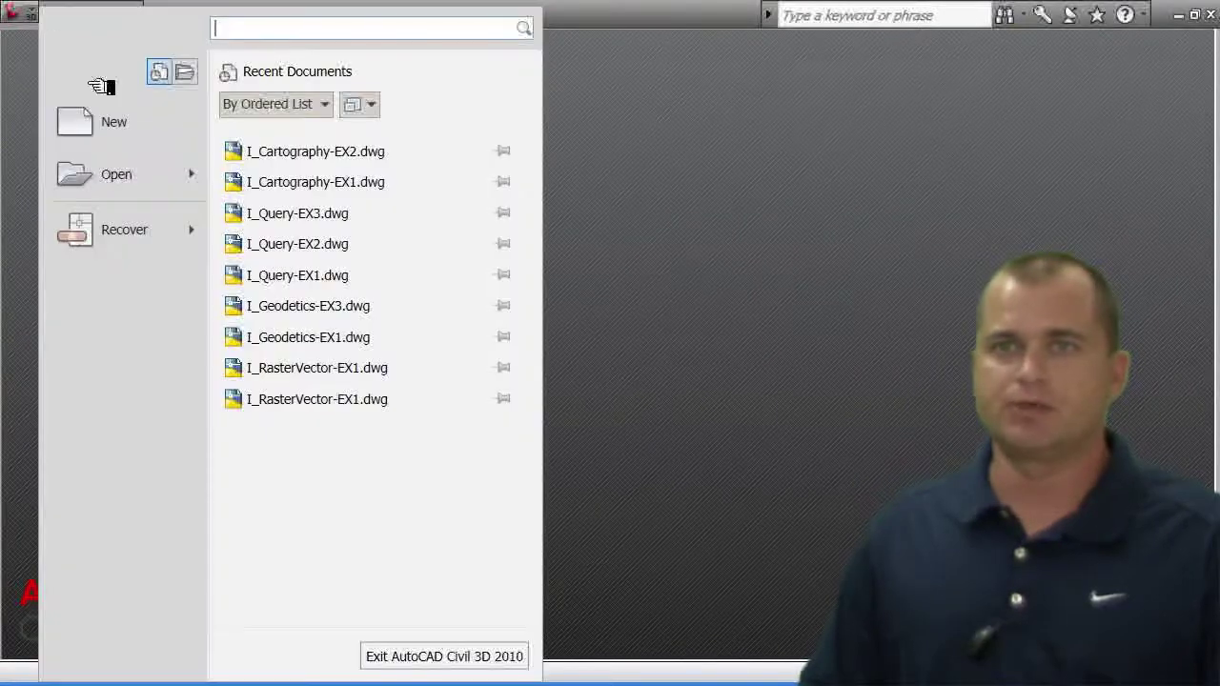
mouse_move(216, 182)
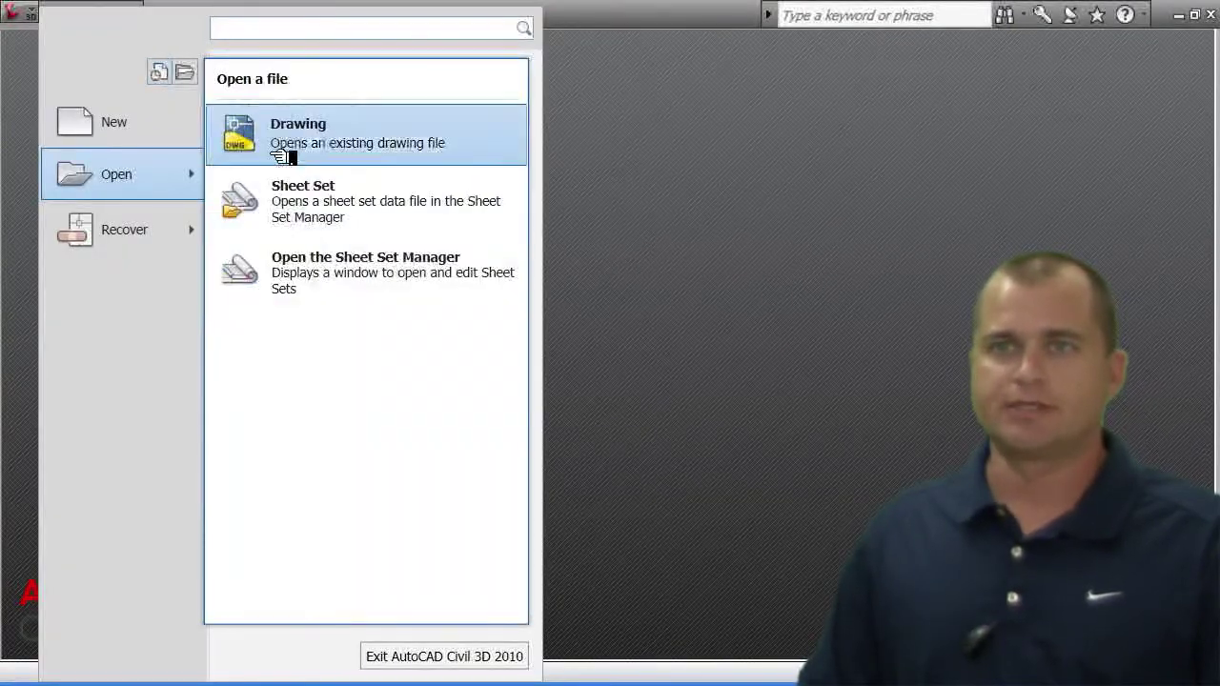
left_click(244, 140)
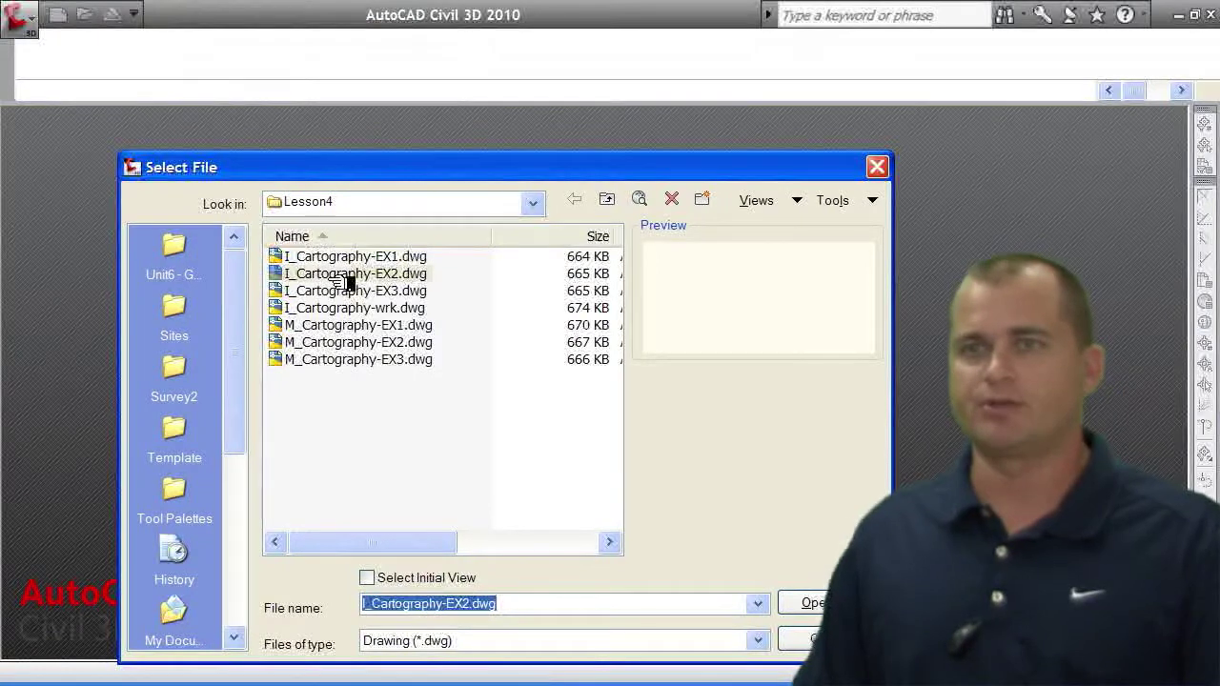
left_click(360, 275)
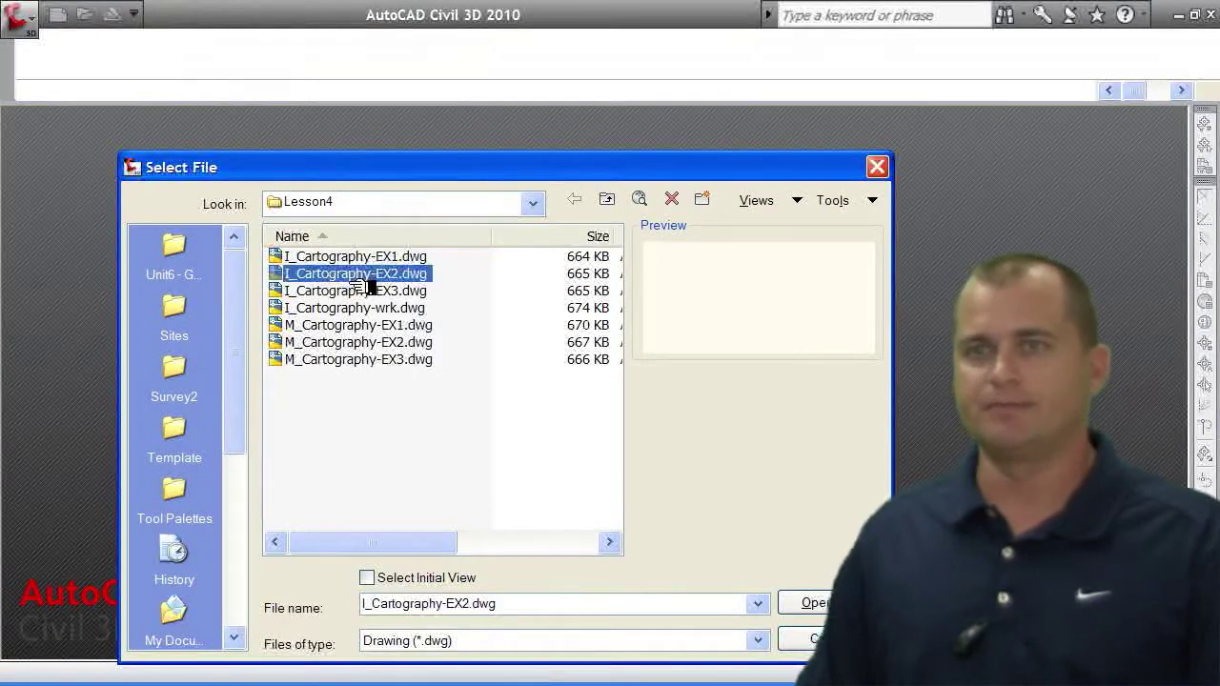
left_click(809, 603)
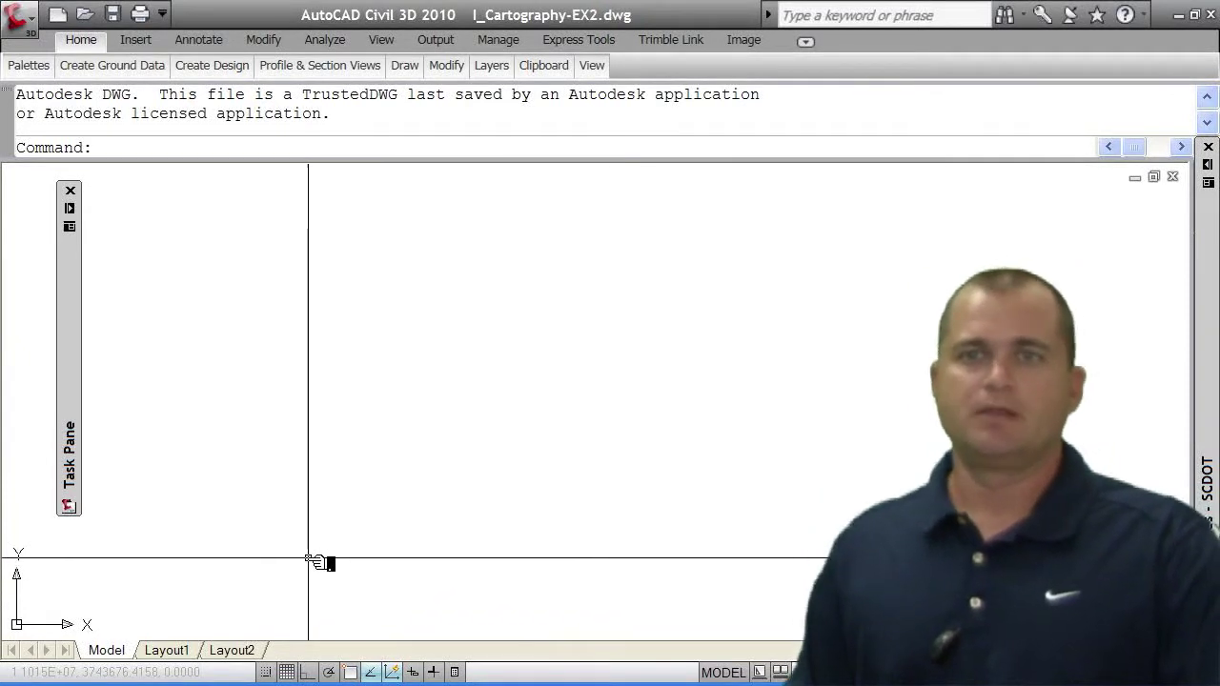
Create a raster image connection named Raster Images to the Raster folder
mouse_move(82, 305)
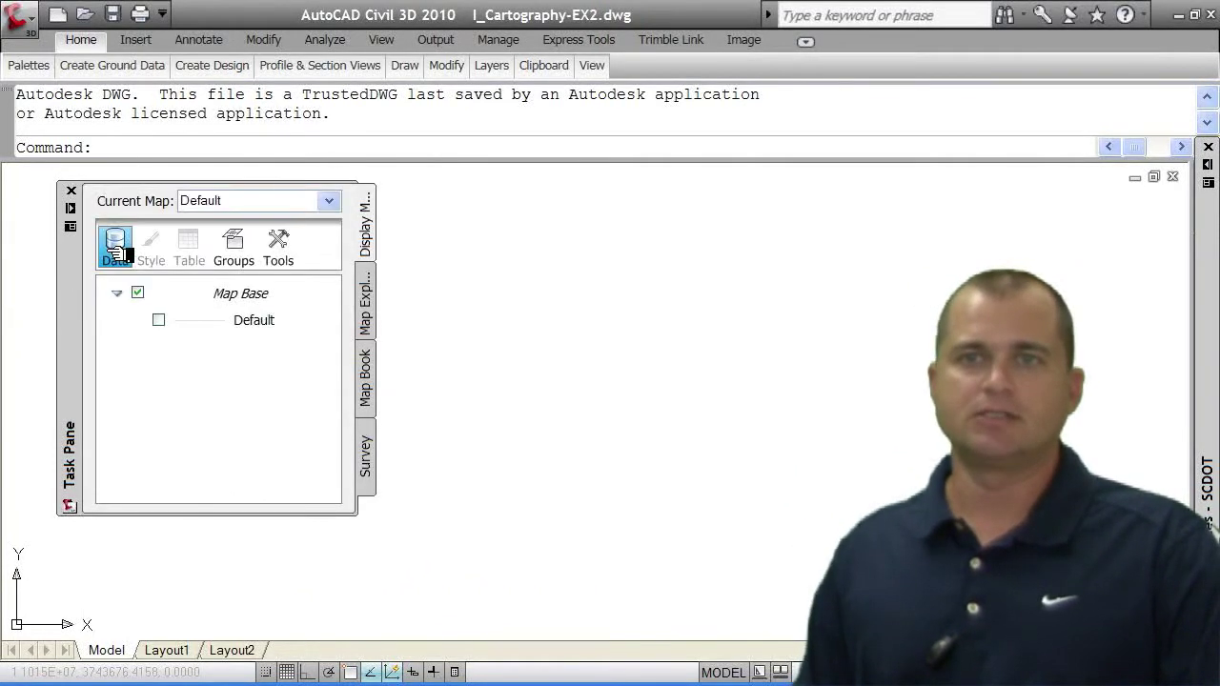
left_click(114, 243)
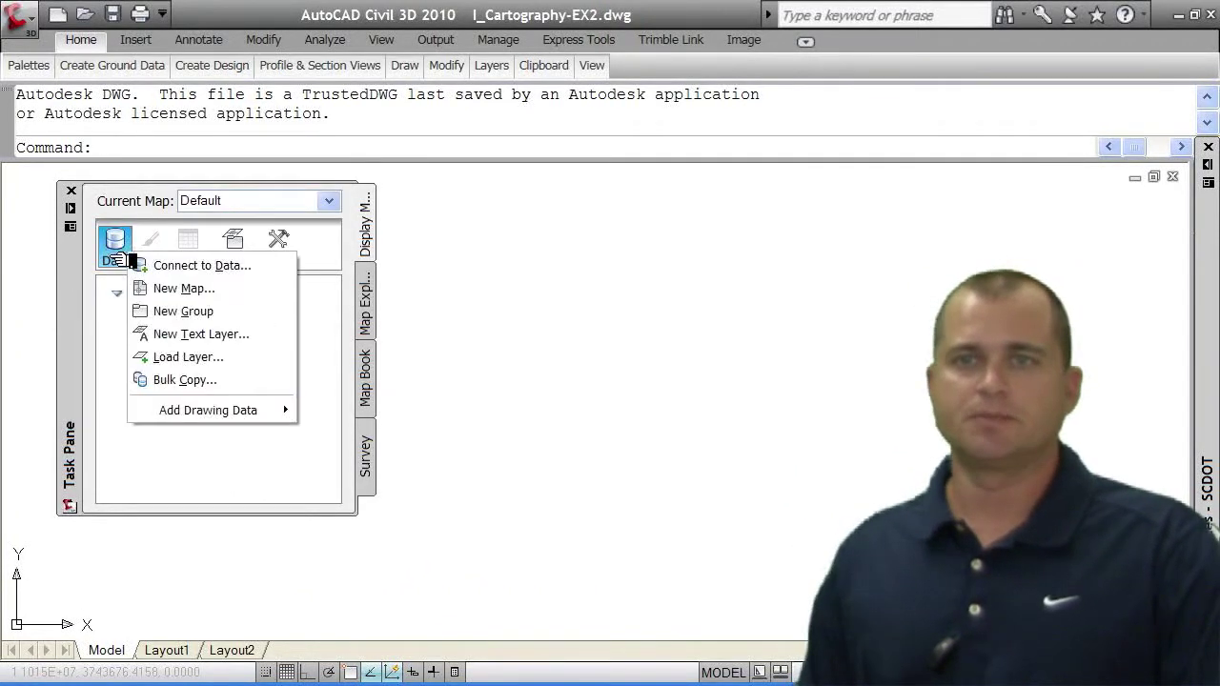
left_click(178, 266)
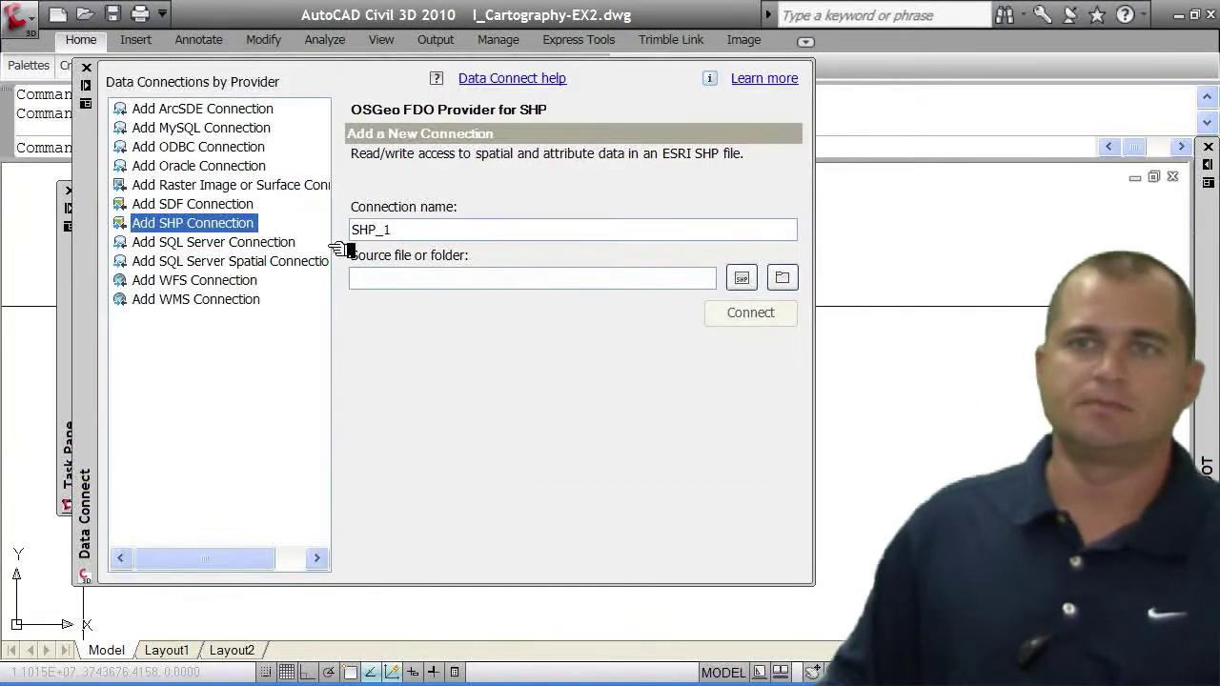
left_click(202, 189)
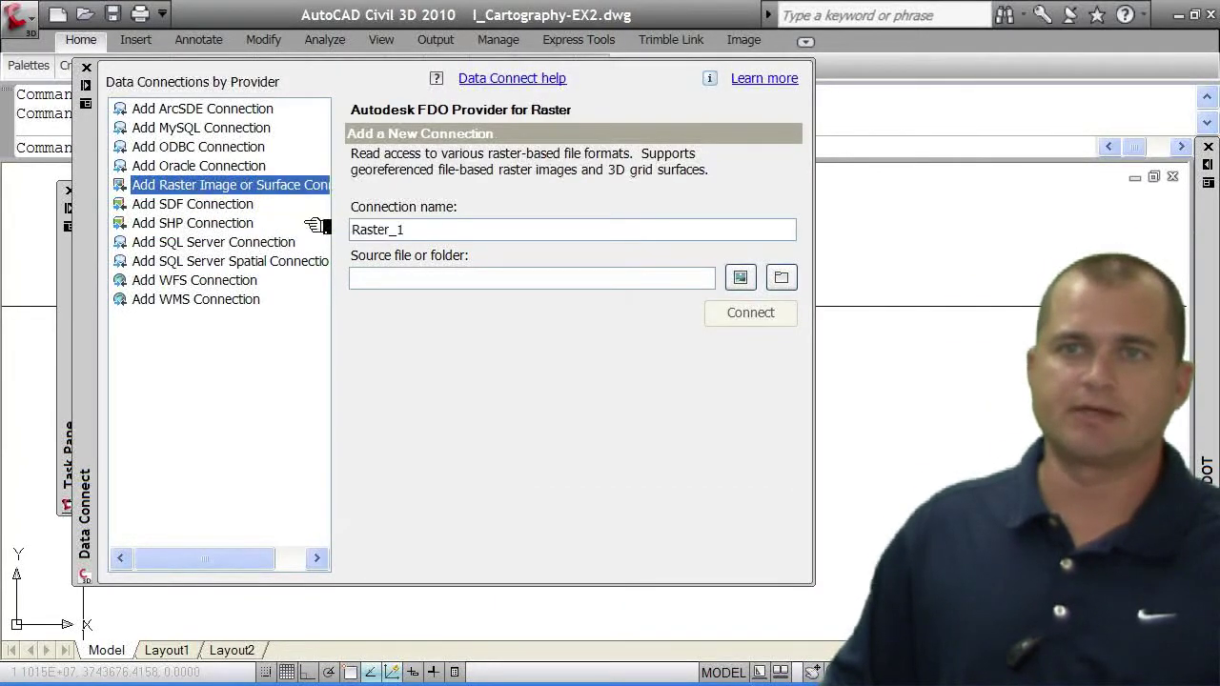
double_click(488, 232)
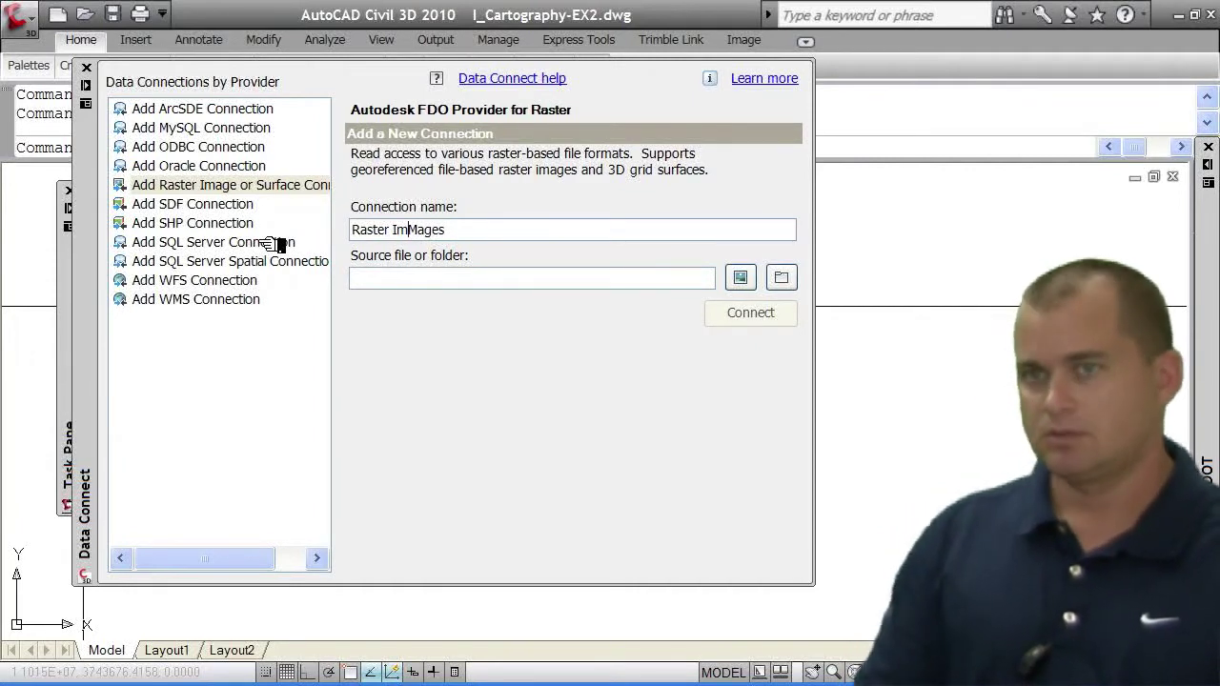
left_click(783, 279)
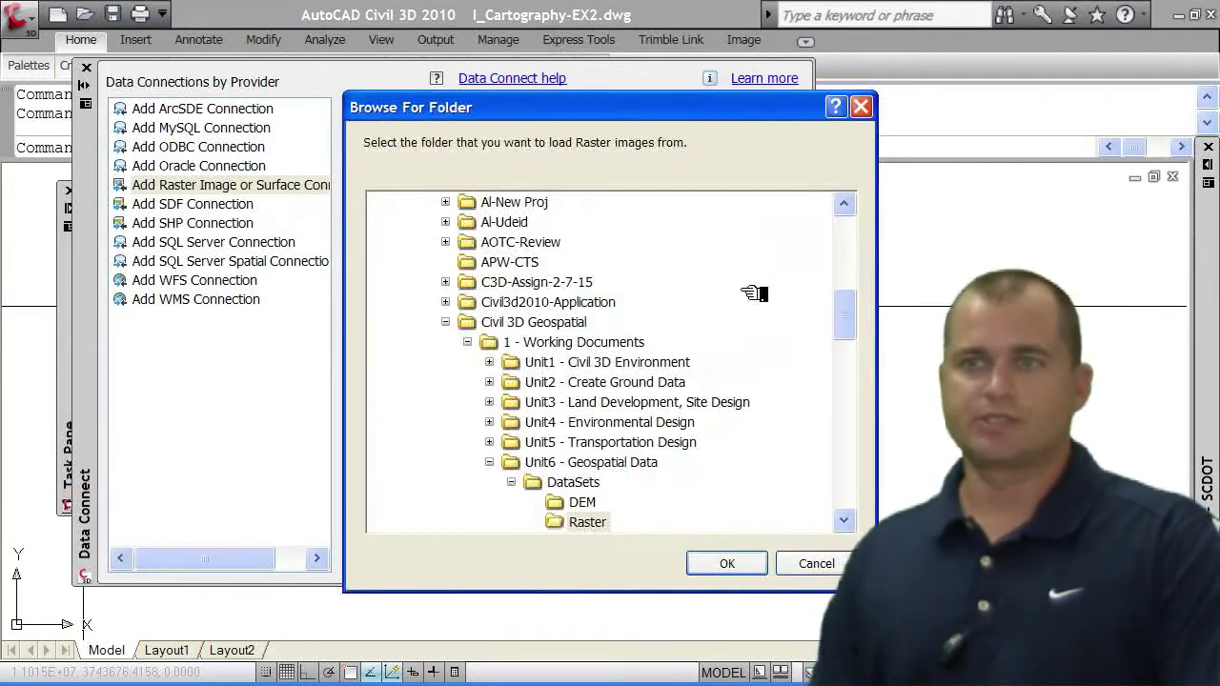
left_click(720, 565)
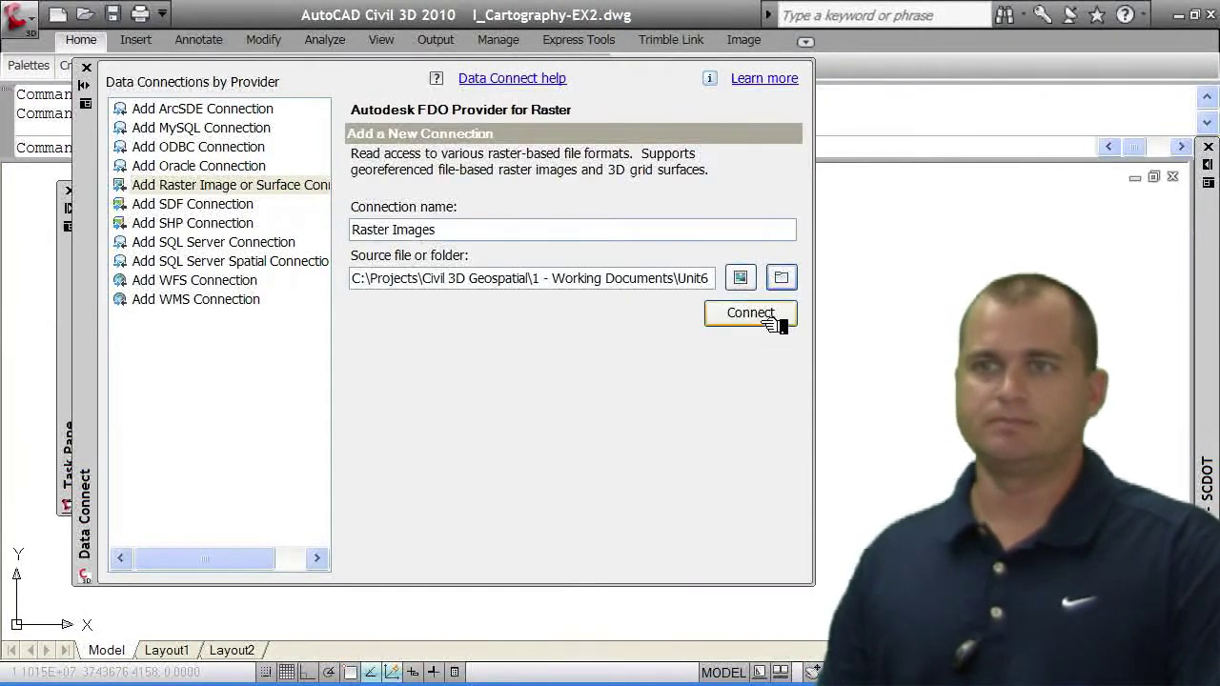
left_click(750, 314)
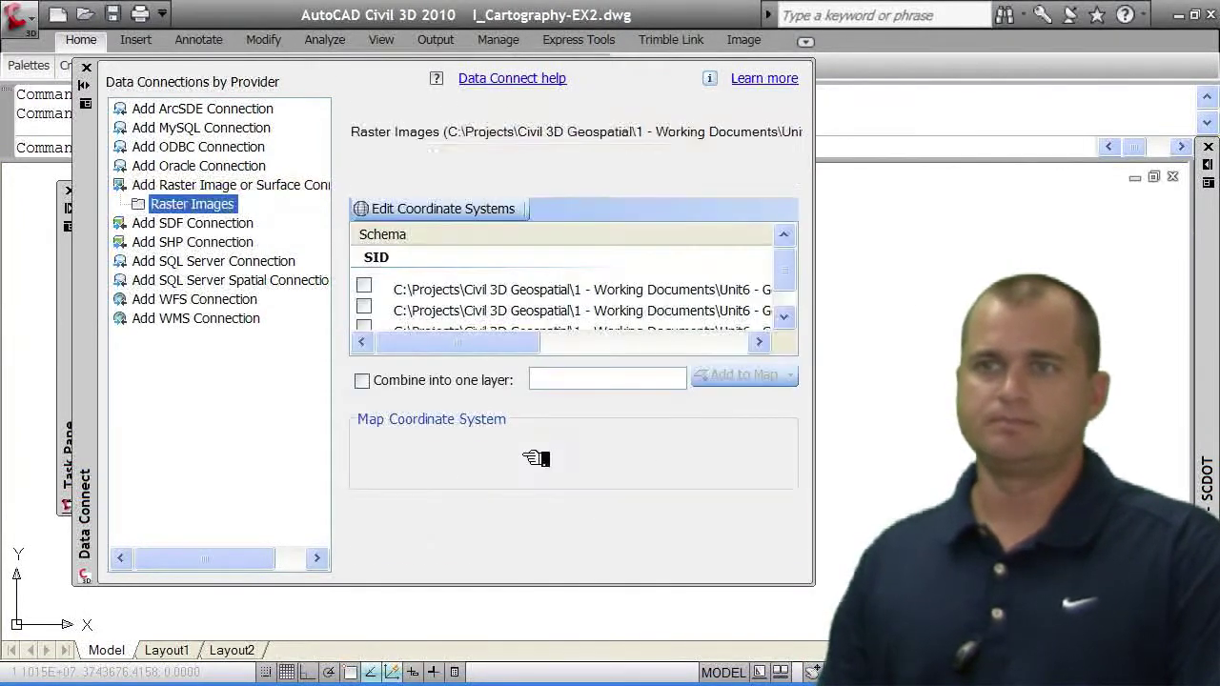
Select all the aerial images in the connection and add them to the map
right_click(424, 291)
left_click(446, 301)
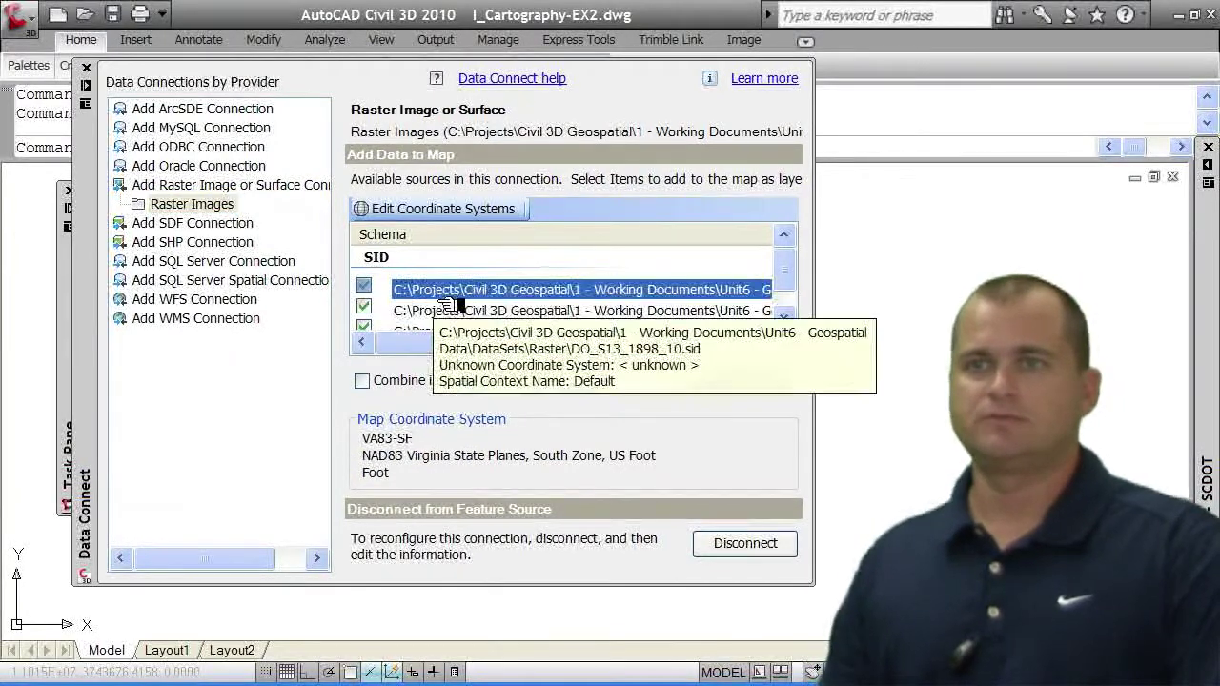
left_click(729, 379)
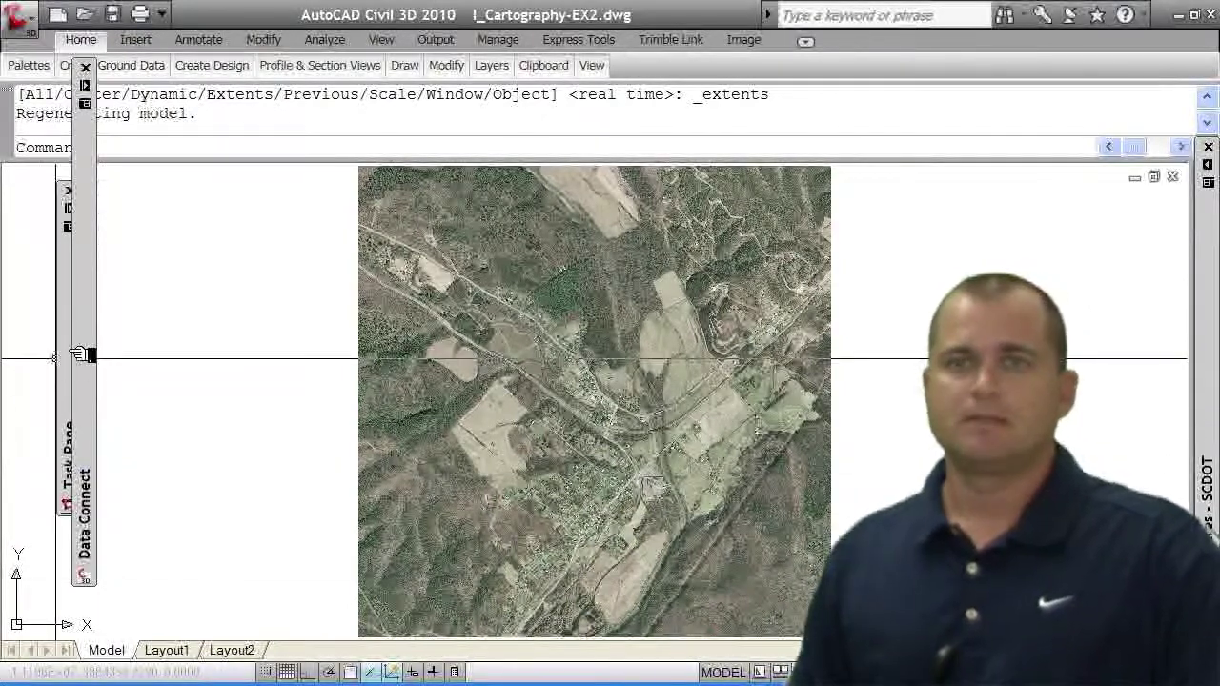
View the loaded imagery and the Raster Images layer with its four images
mouse_move(81, 354)
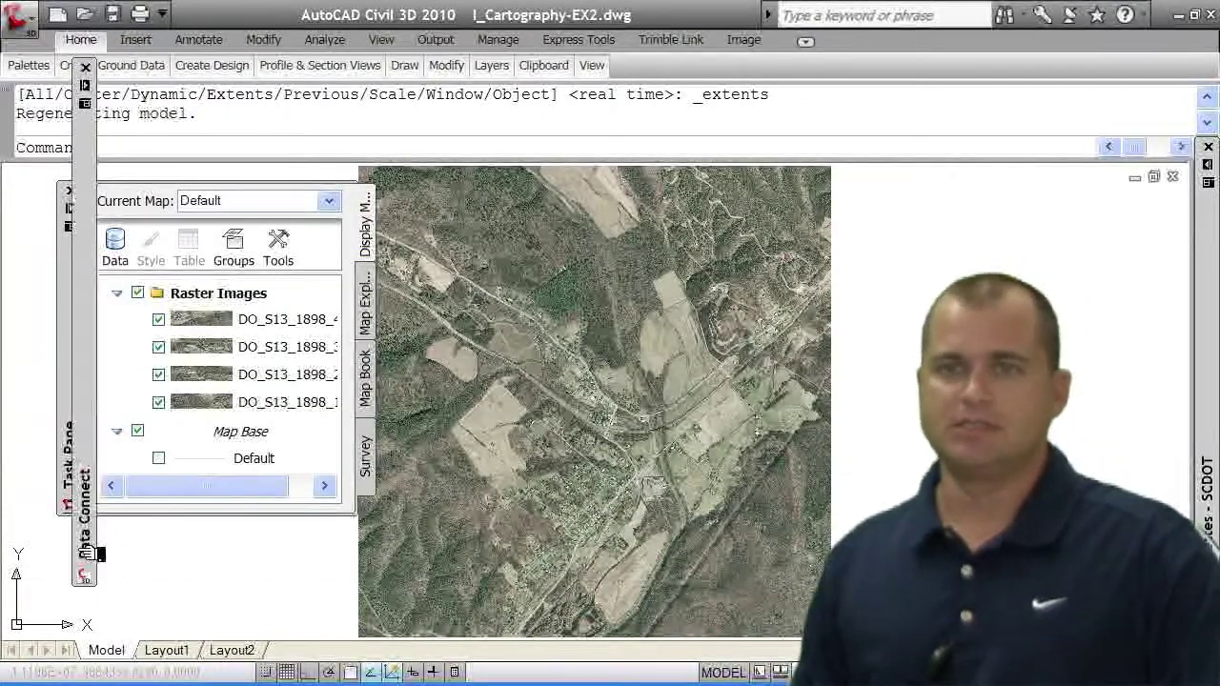
mouse_move(85, 552)
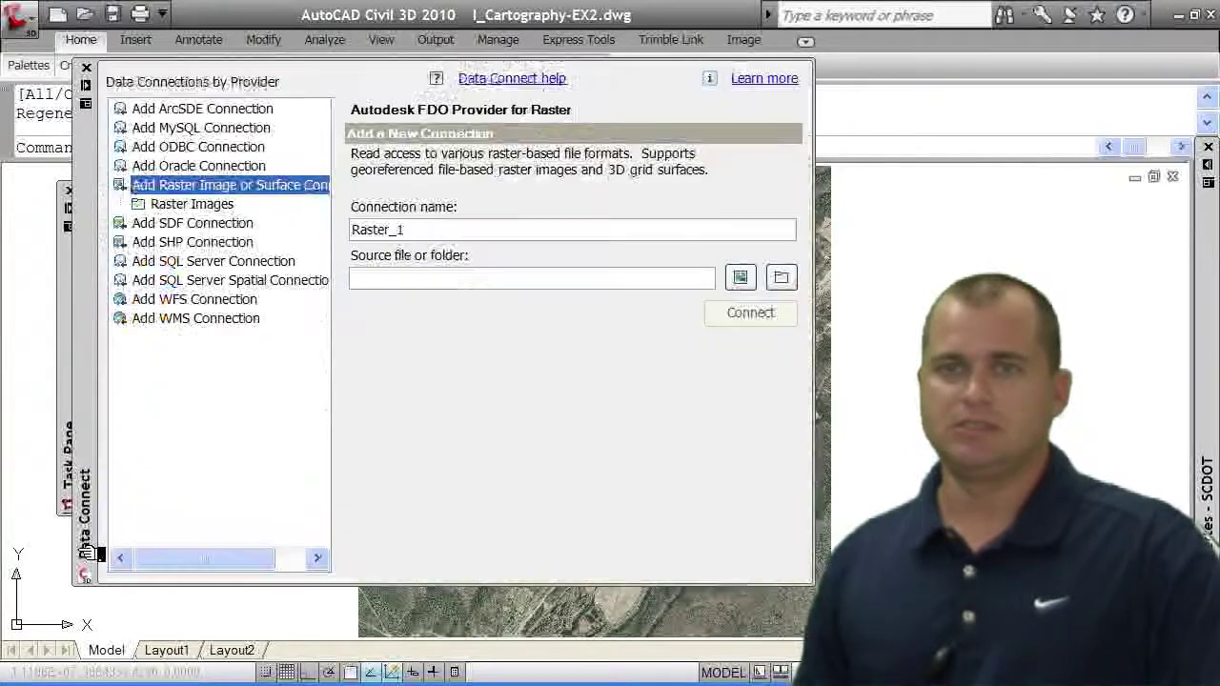
Create an SHP connection to parcels.shp and choose to add it with a query
left_click(219, 243)
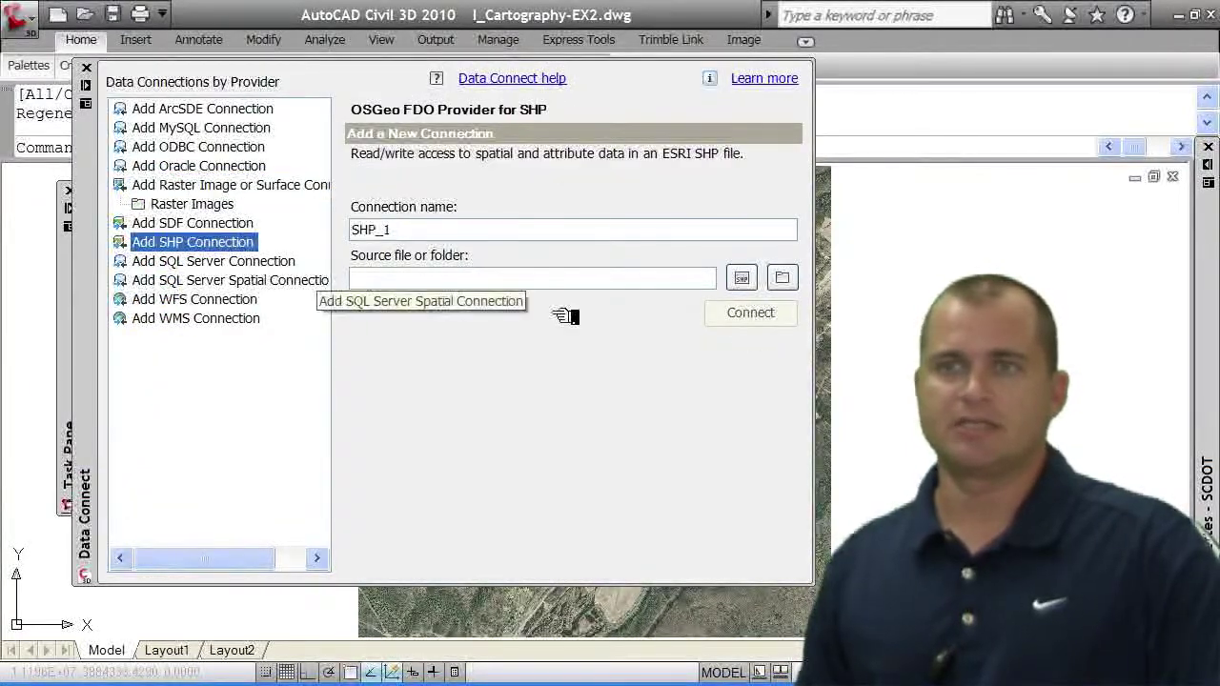
left_click(782, 278)
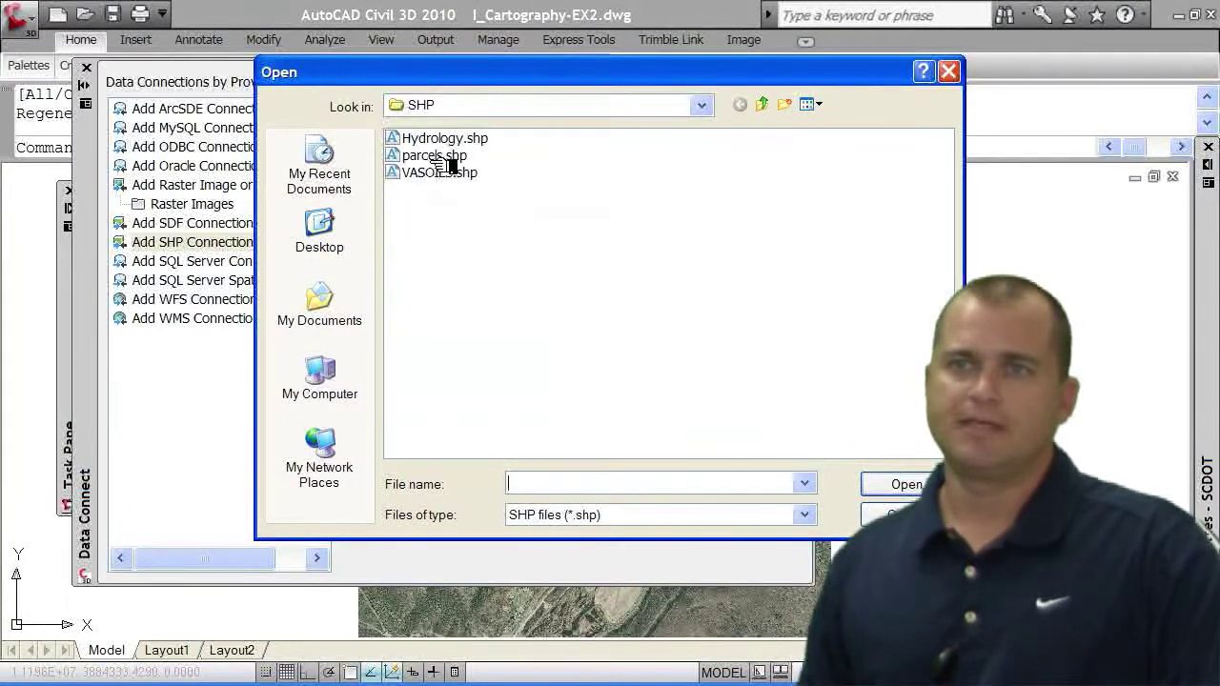
left_click(445, 157)
left_click(896, 485)
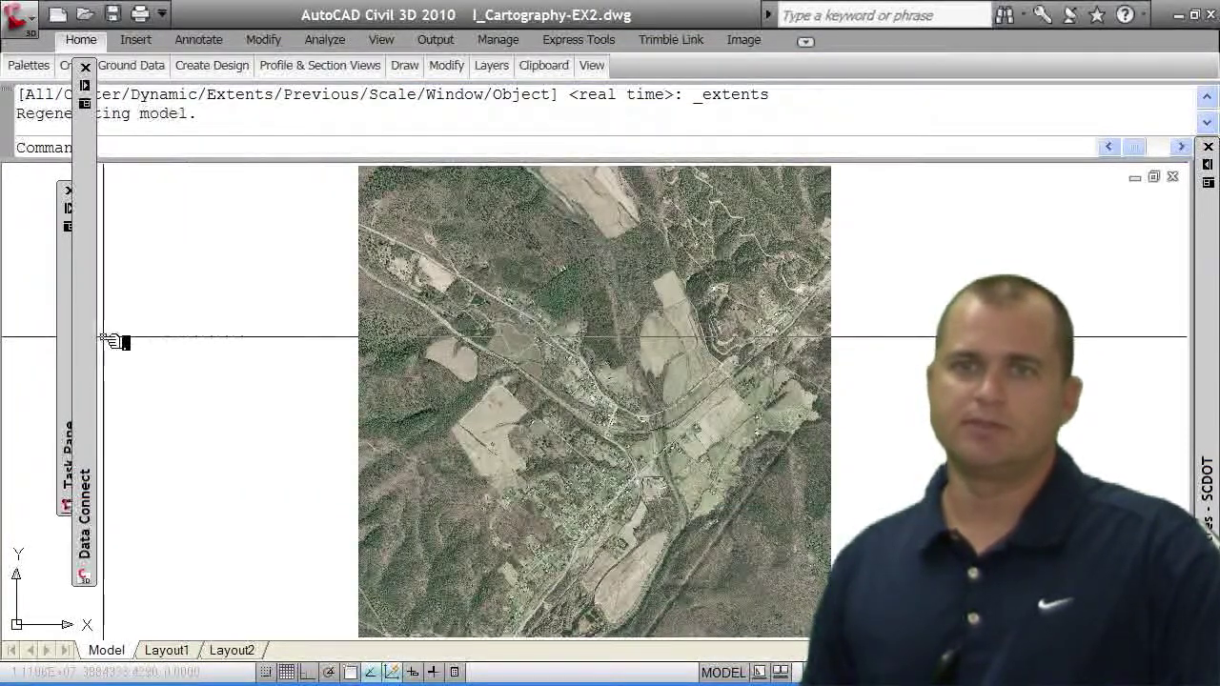
mouse_move(101, 337)
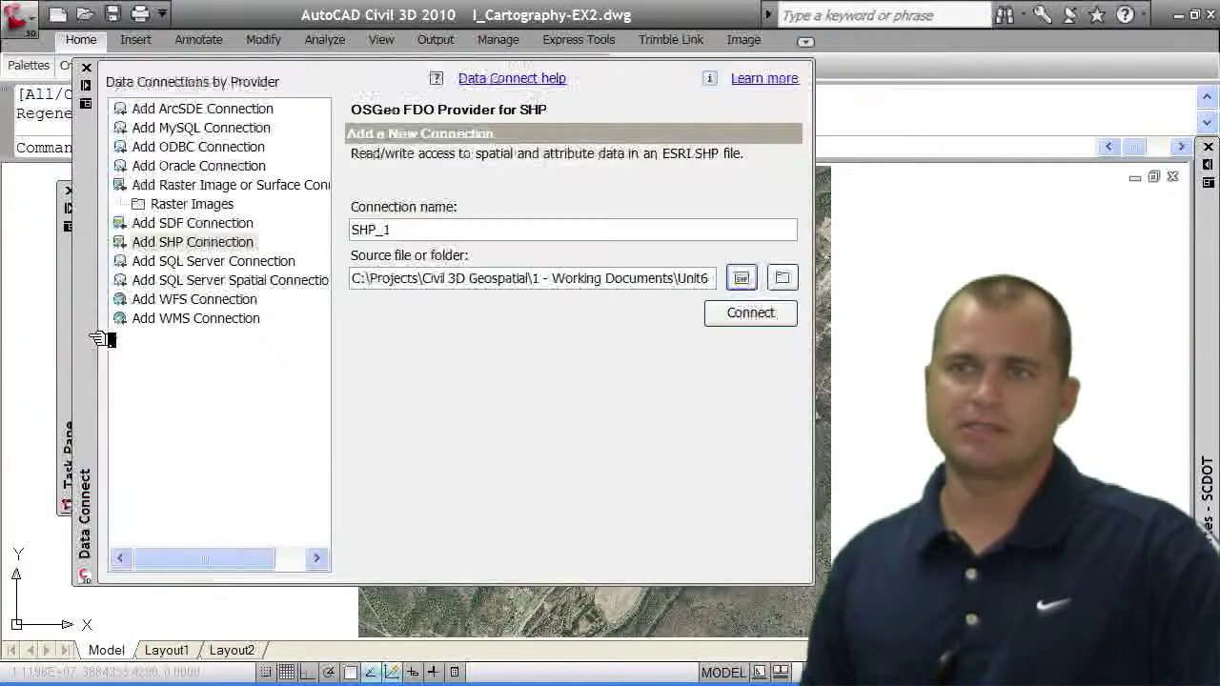
left_click(777, 316)
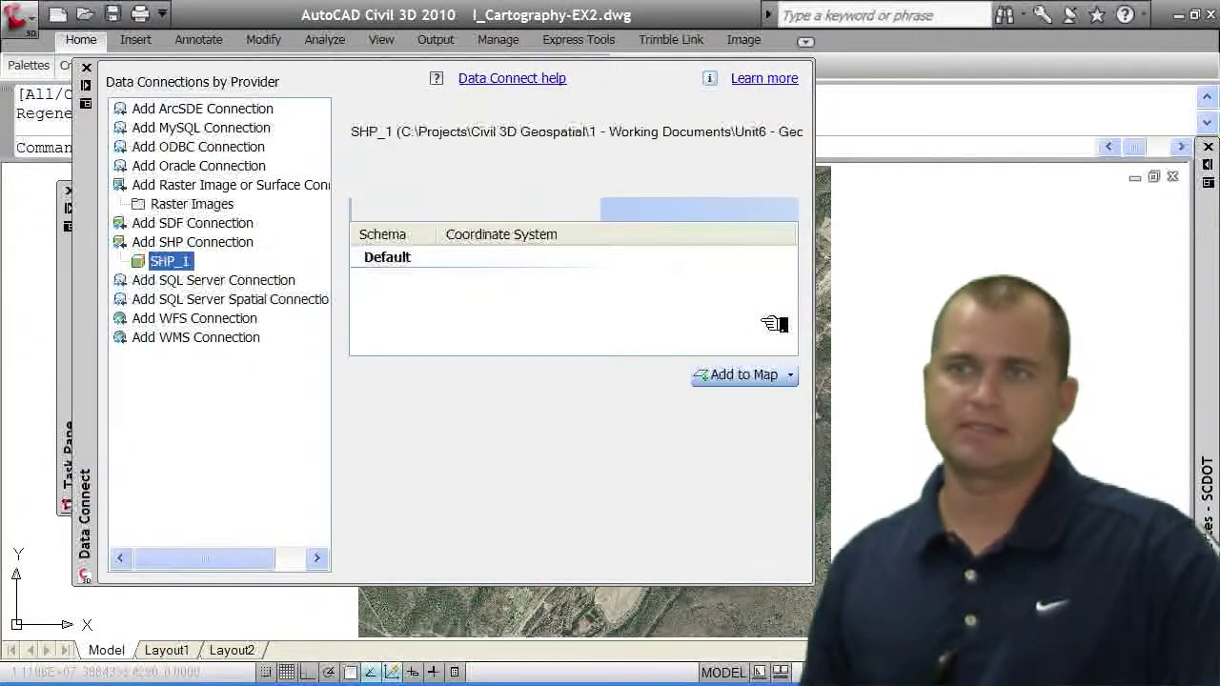
left_click(790, 375)
left_click(801, 420)
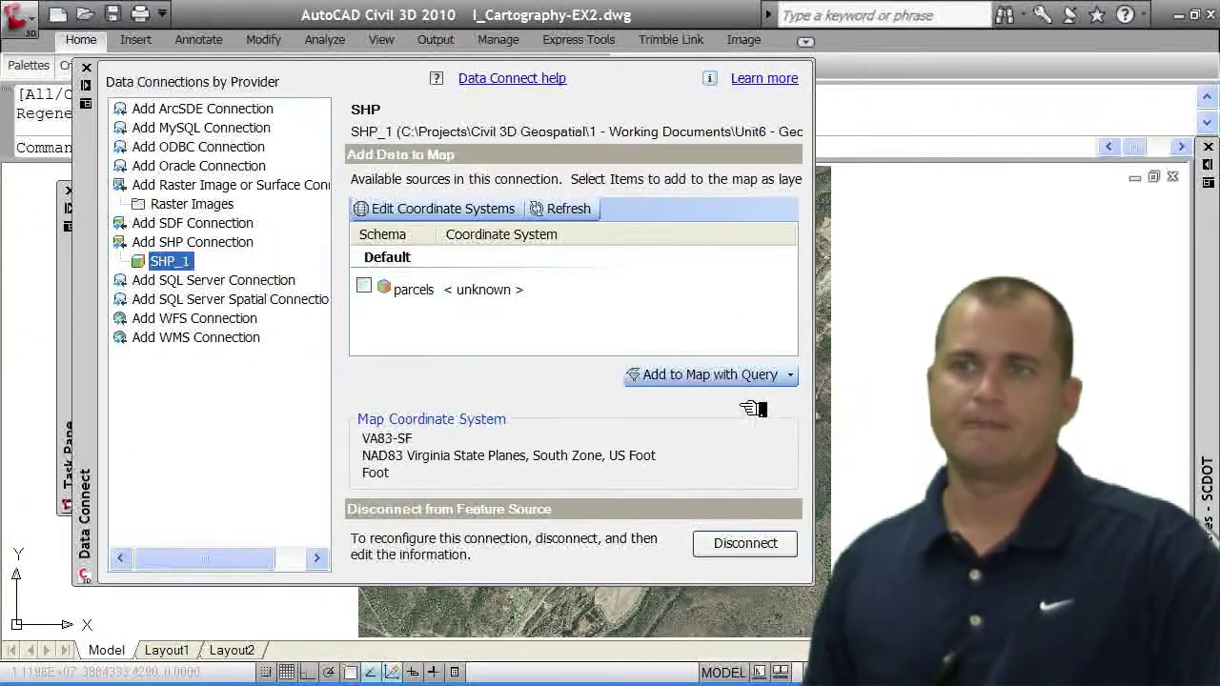
Load only the parcels inside a rectangle drawn around the aerial imagery
left_click(575, 66)
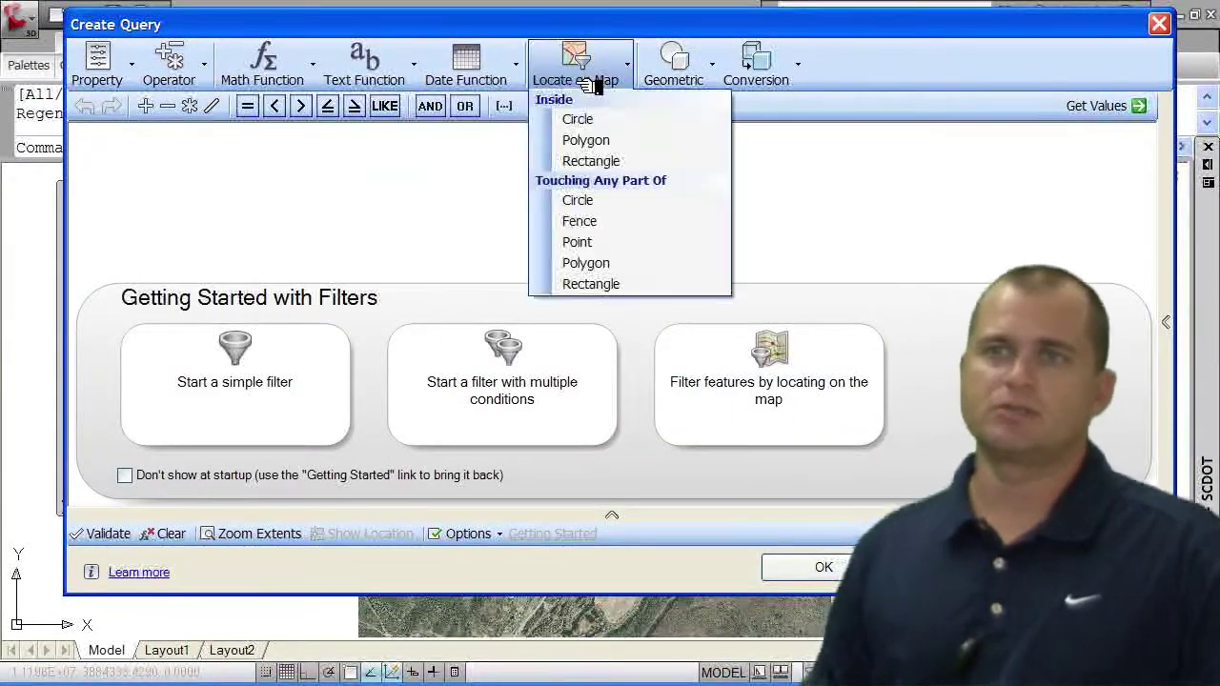
left_click(580, 164)
scroll(482, 284, "down", 4)
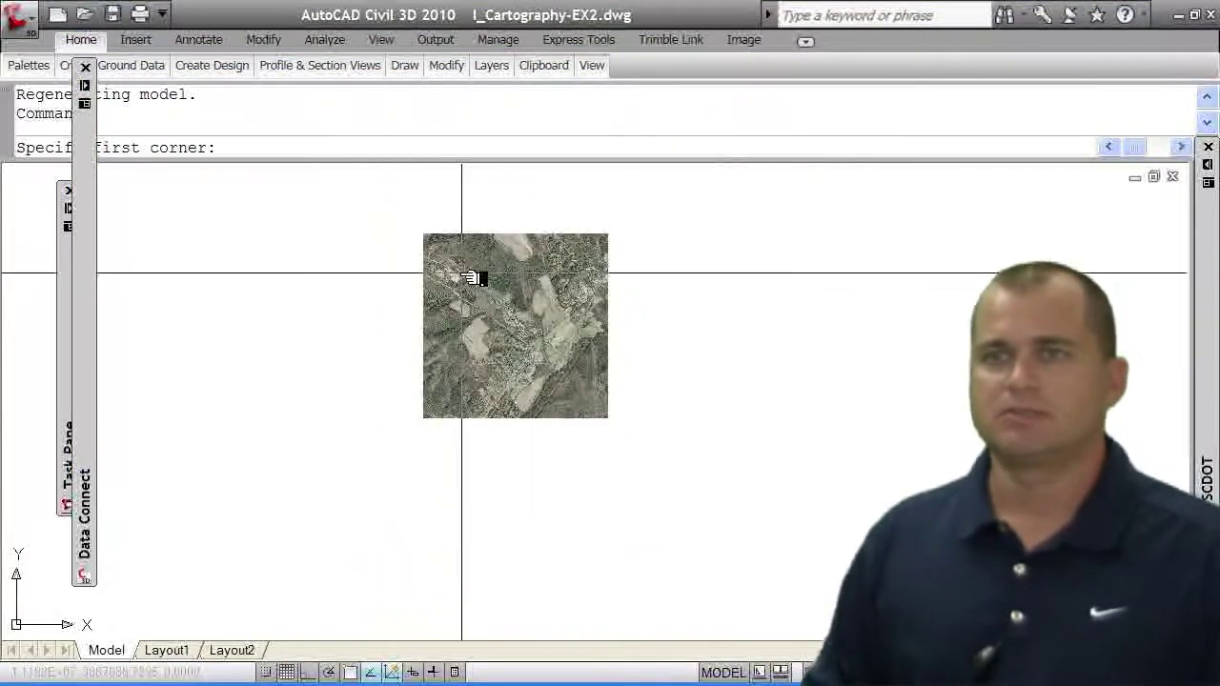
left_click(335, 191)
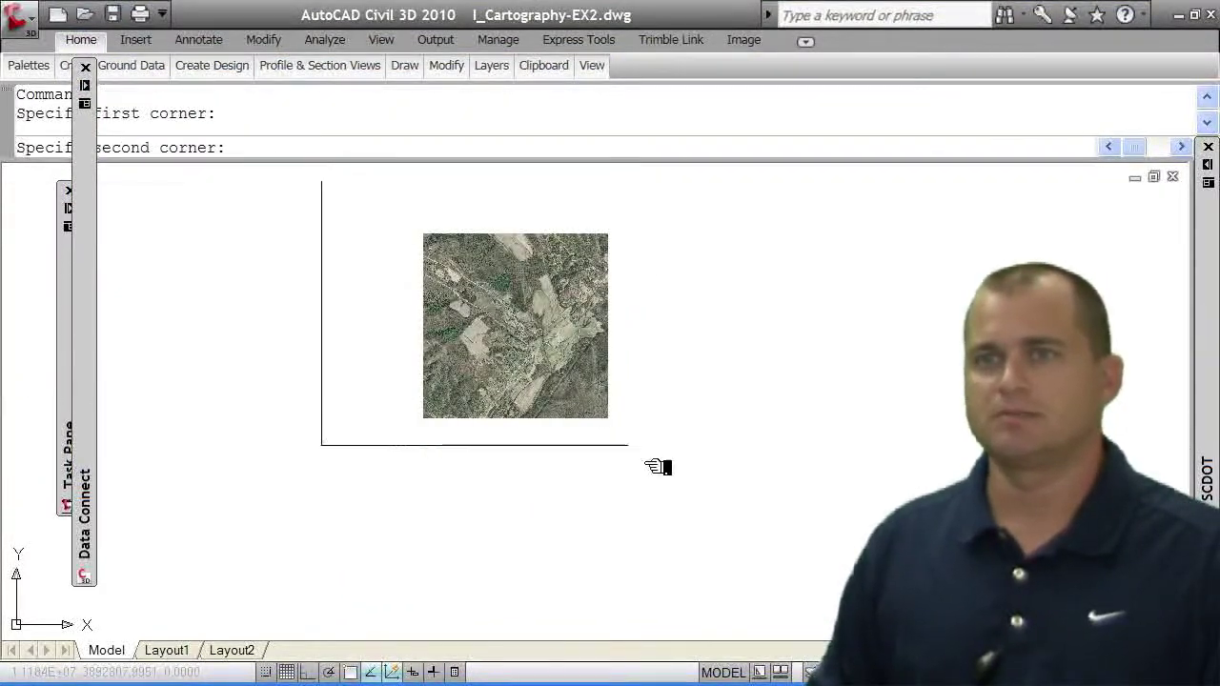
left_click(689, 474)
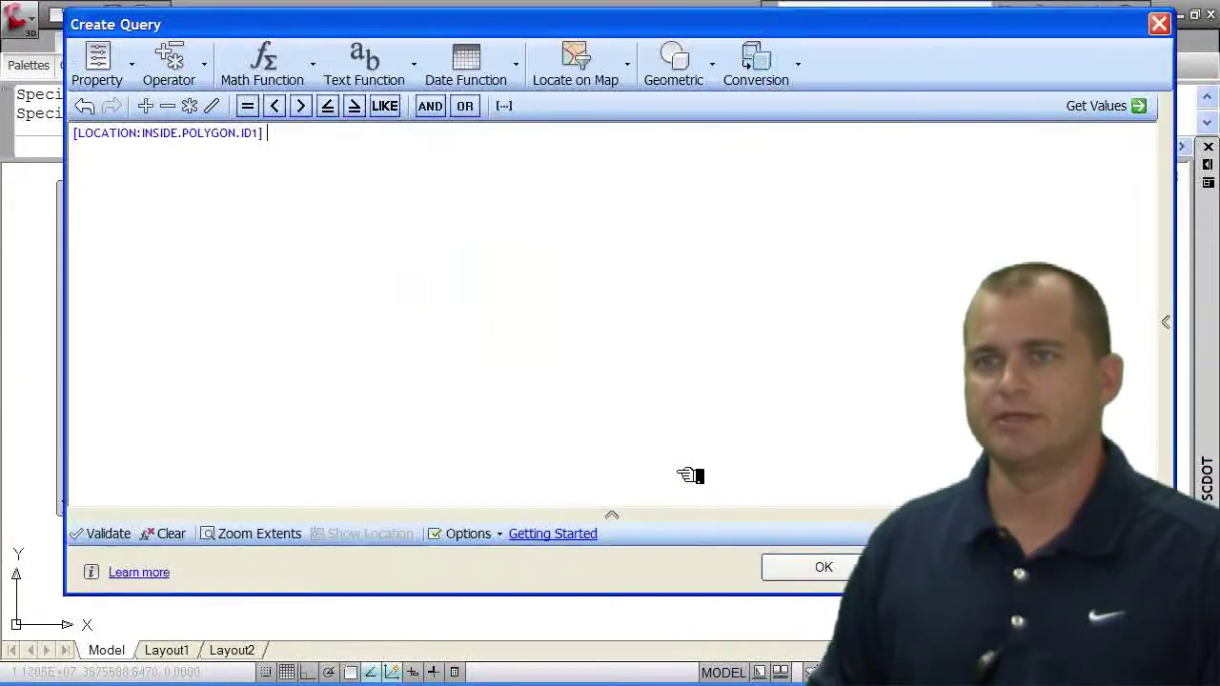
left_click(825, 569)
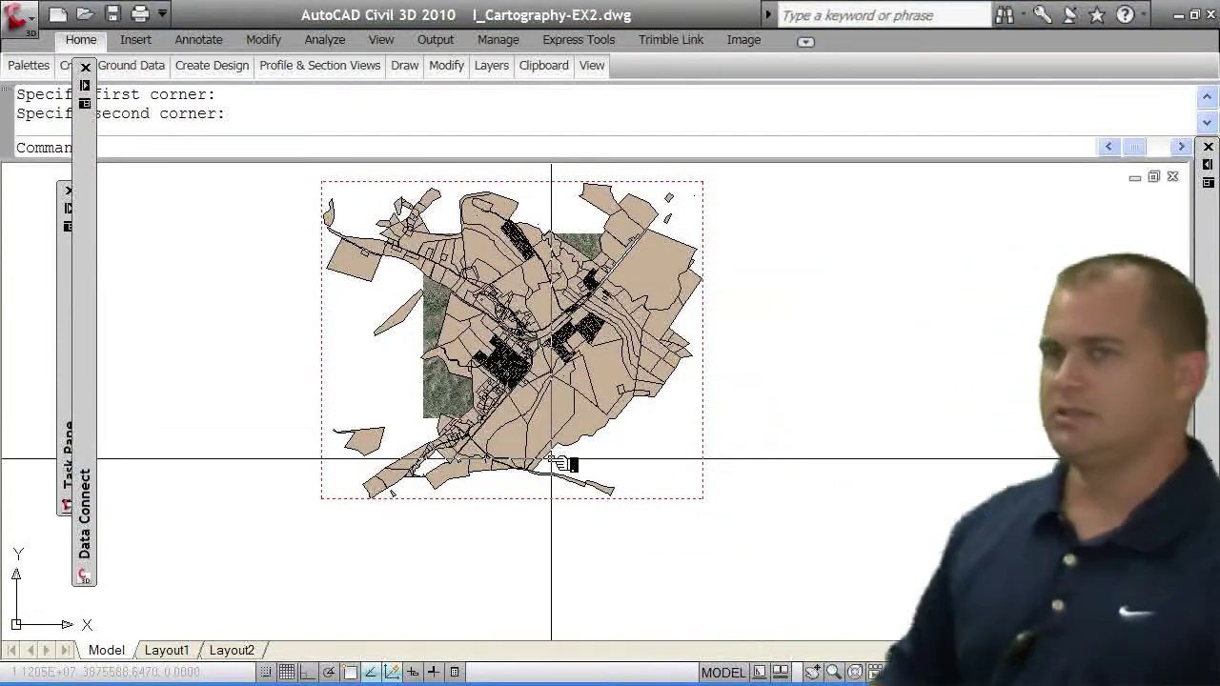
Select the parcels layer in the Display Manager and bring up its context menu
scroll(520, 305, "up", 2)
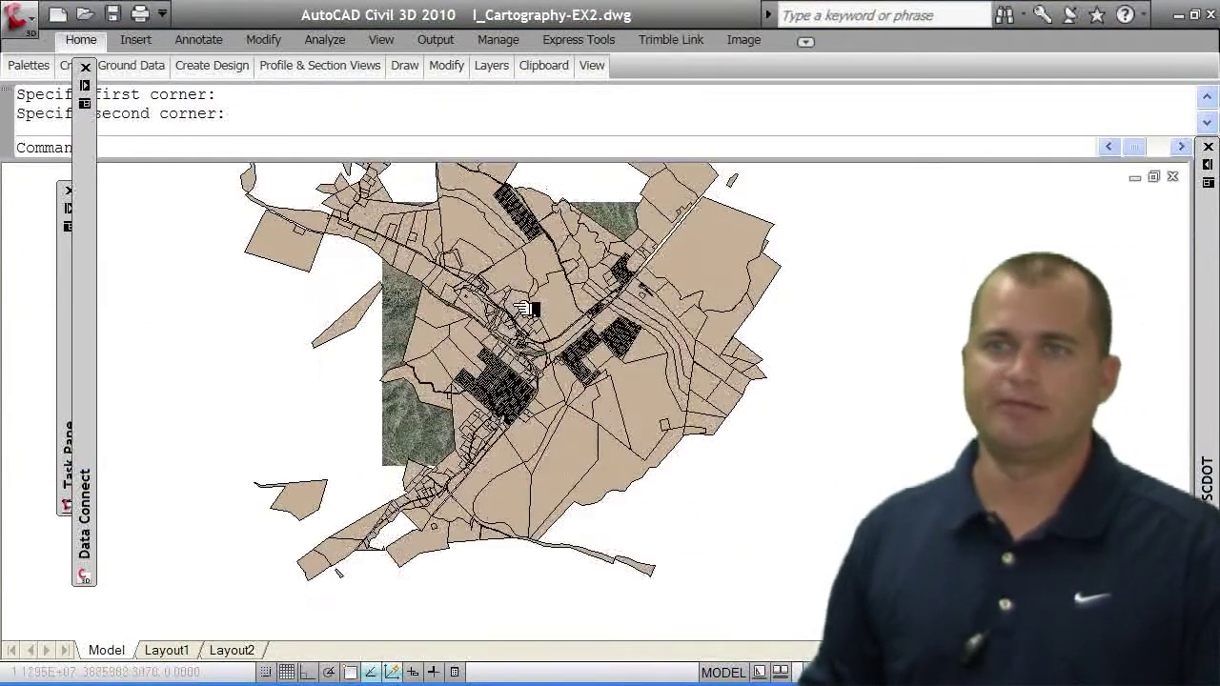
scroll(527, 308, "up", 3)
scroll(448, 446, "up", 1)
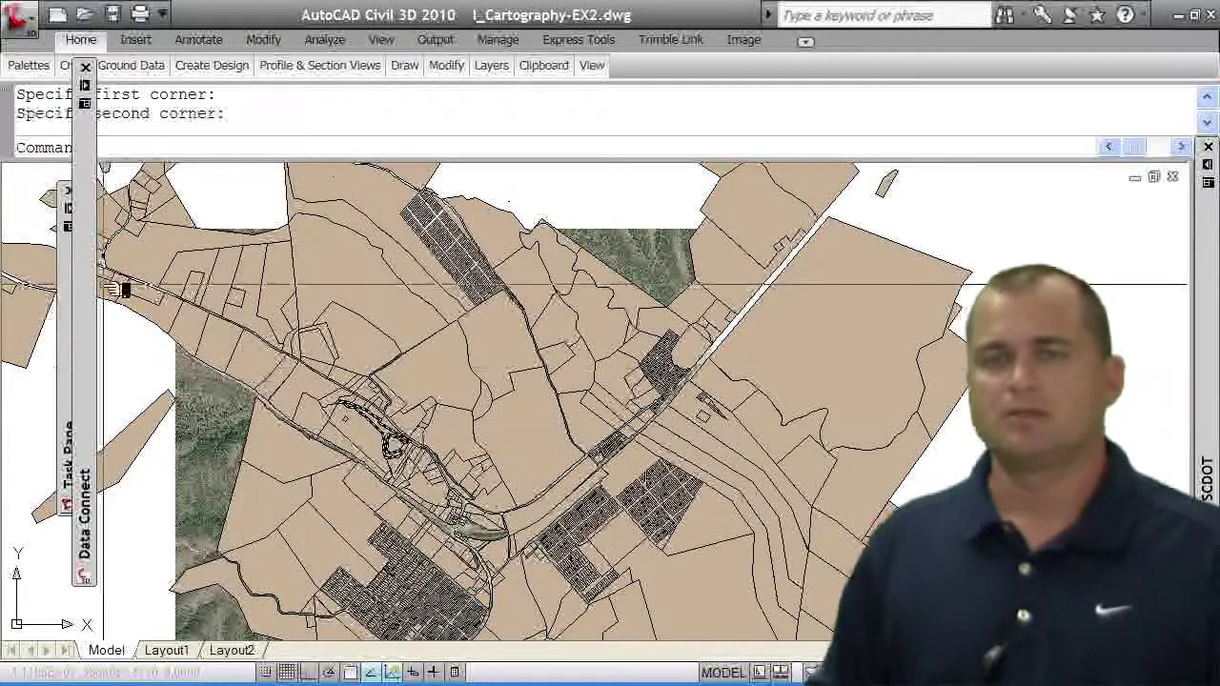
mouse_move(85, 296)
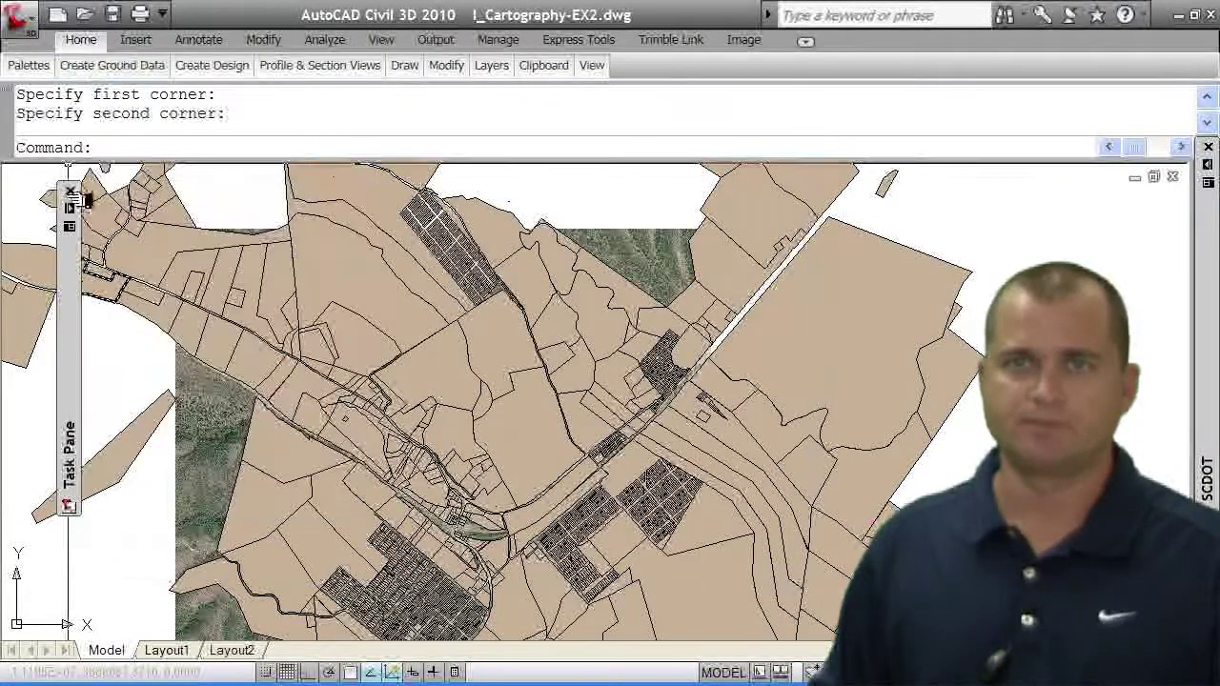
mouse_move(76, 252)
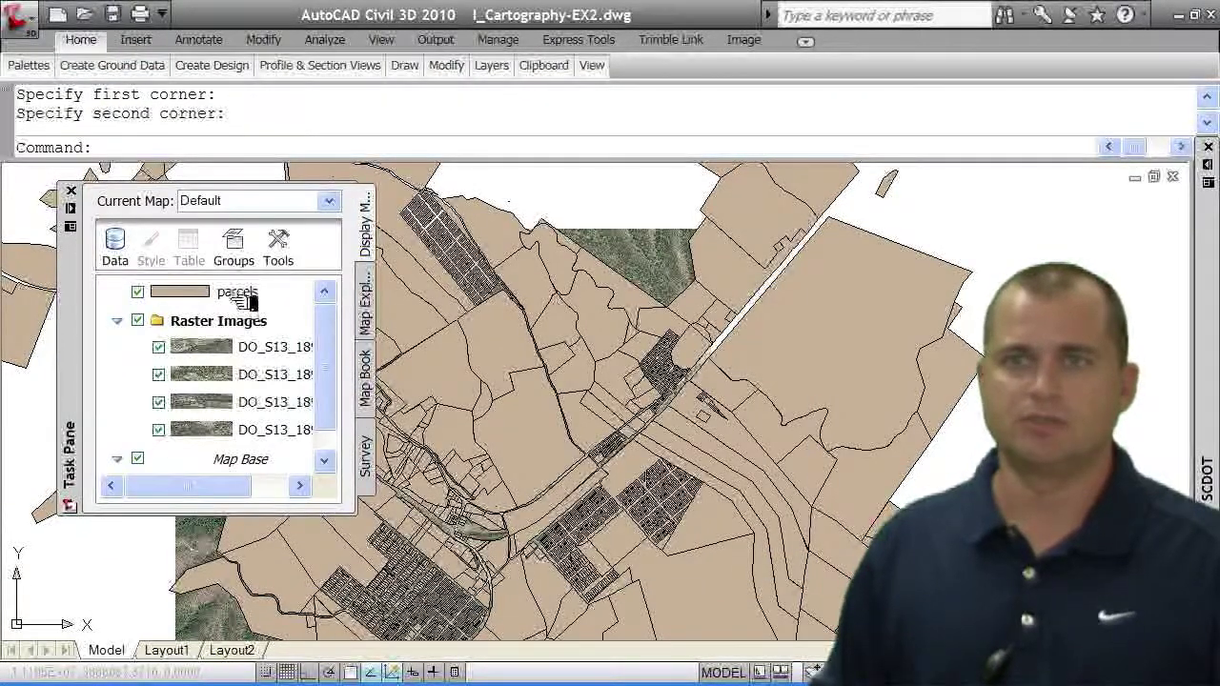
left_click(253, 296)
right_click(240, 293)
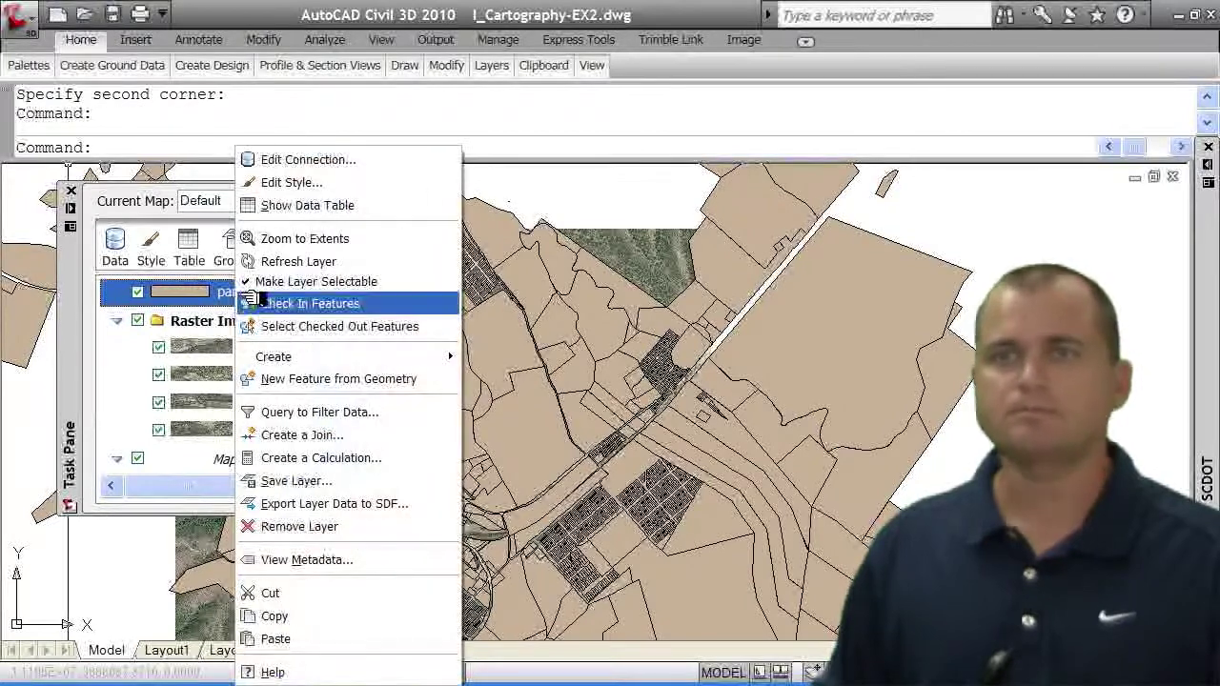
Edit the parcels layer style and start a new polygon theme
left_click(294, 183)
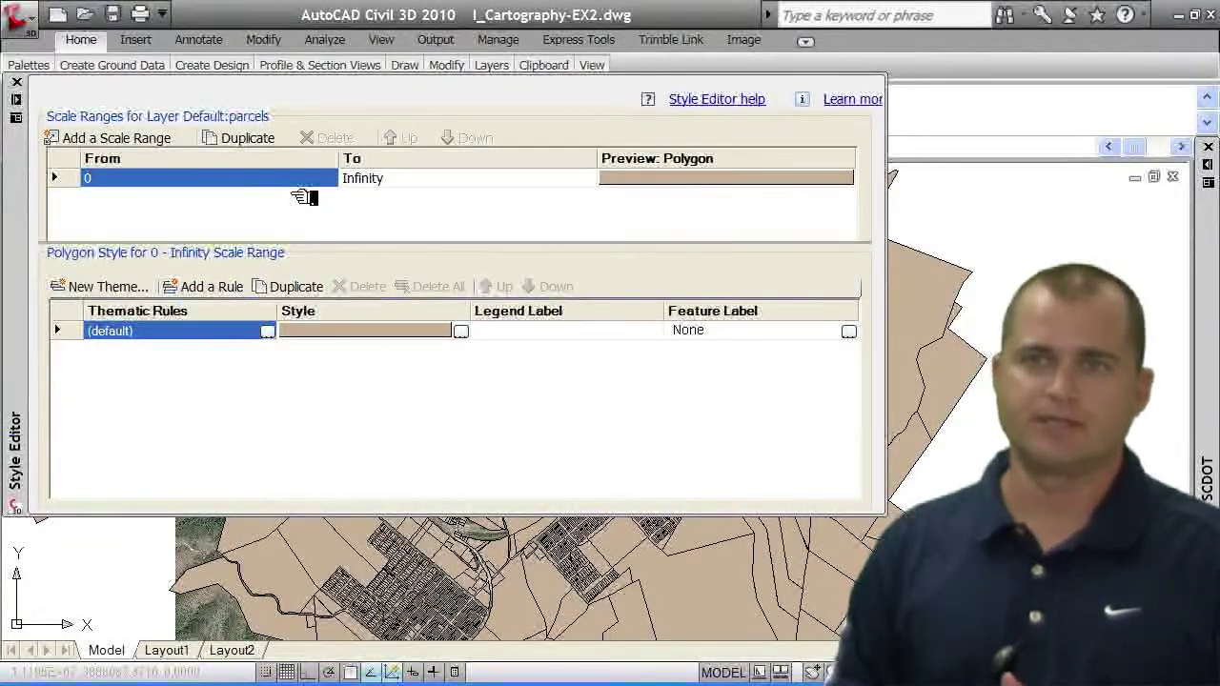
left_click(129, 286)
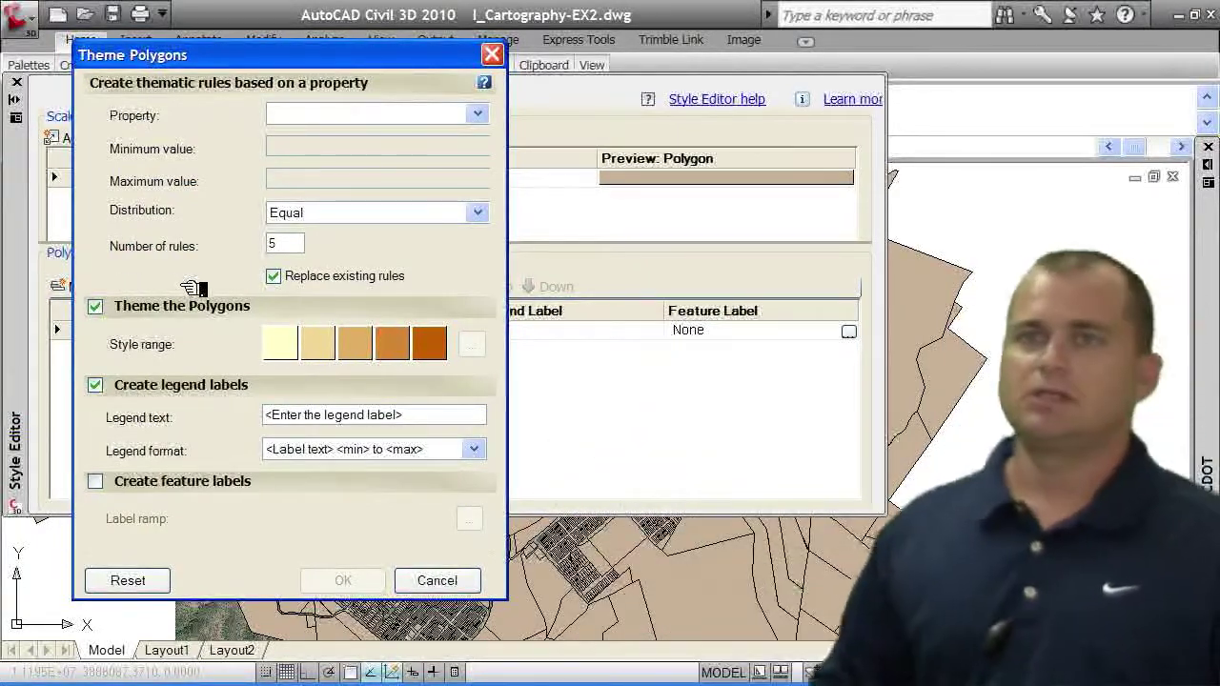
Theme the parcels by MZONE, giving ten individual-value rules from A1 to RG
left_click(420, 115)
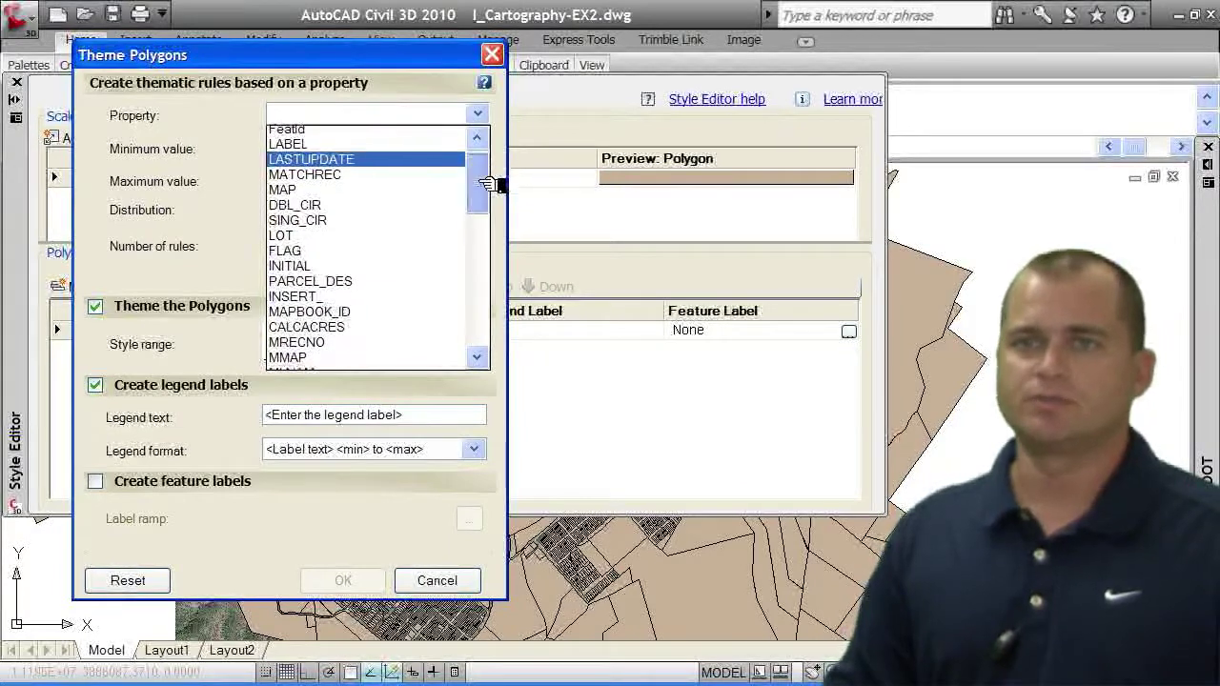
left_click_drag(479, 185, 466, 293)
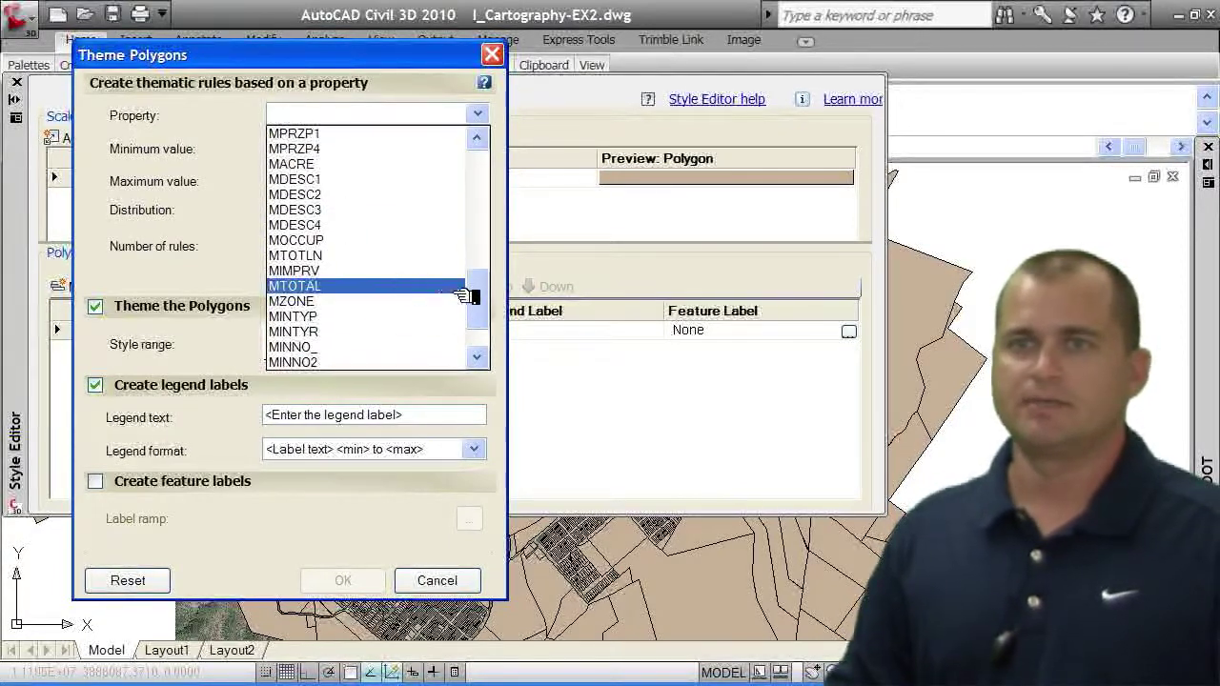
left_click(322, 300)
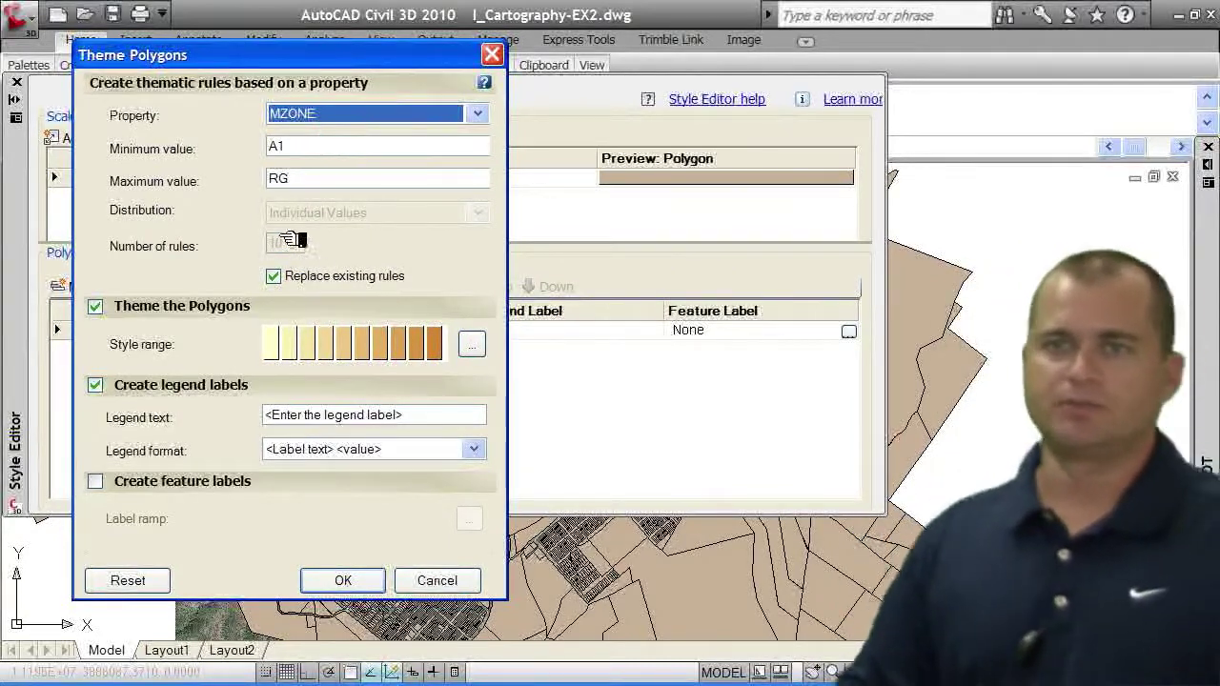
left_click(284, 277)
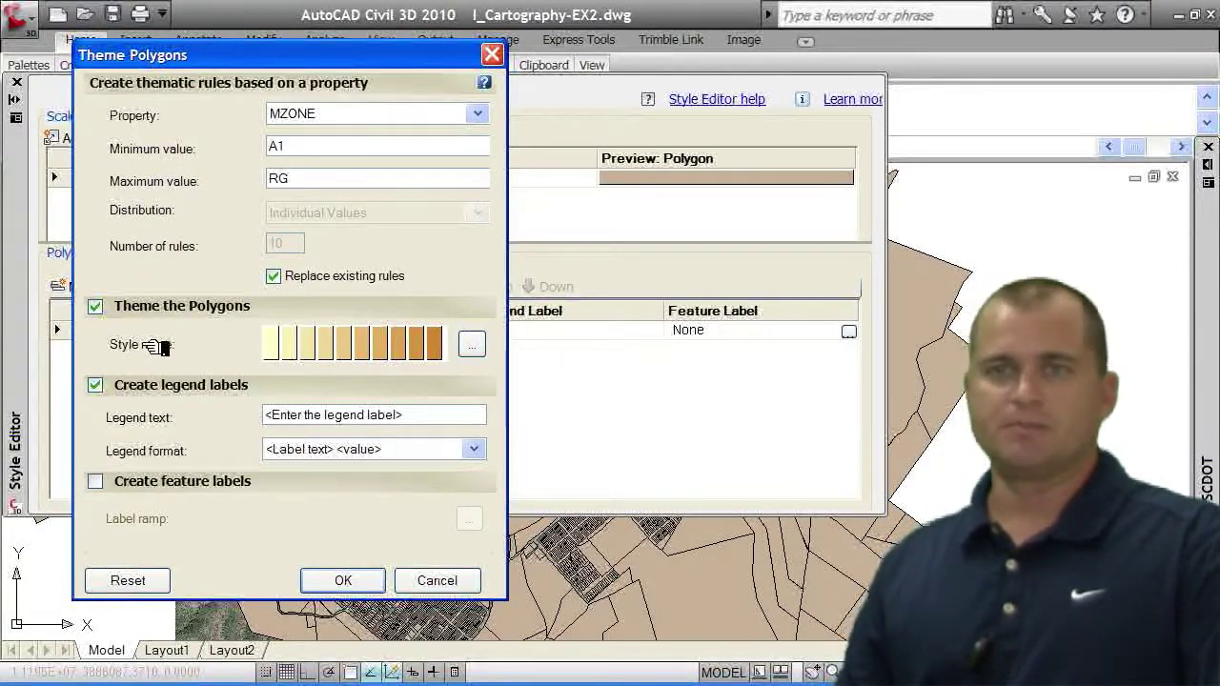
left_click(474, 346)
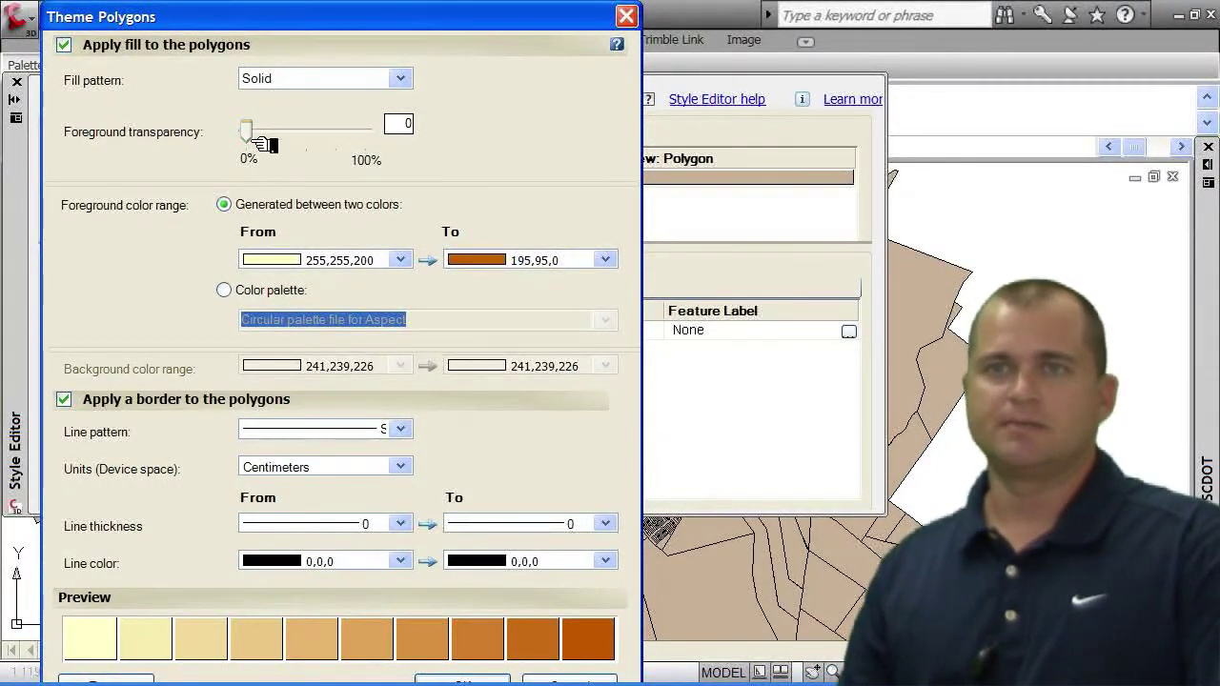
Set the theme fills to 76 transparency with colours from the Land Cover 2 palette
left_click_drag(257, 139, 348, 134)
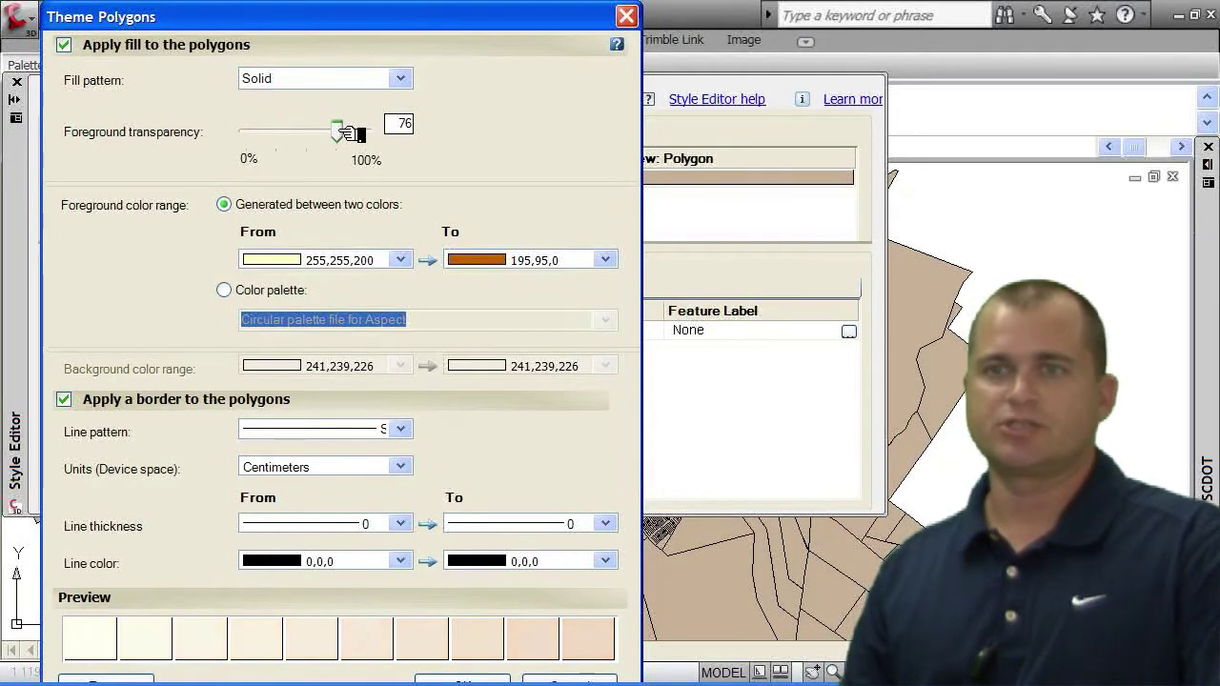
left_click(225, 291)
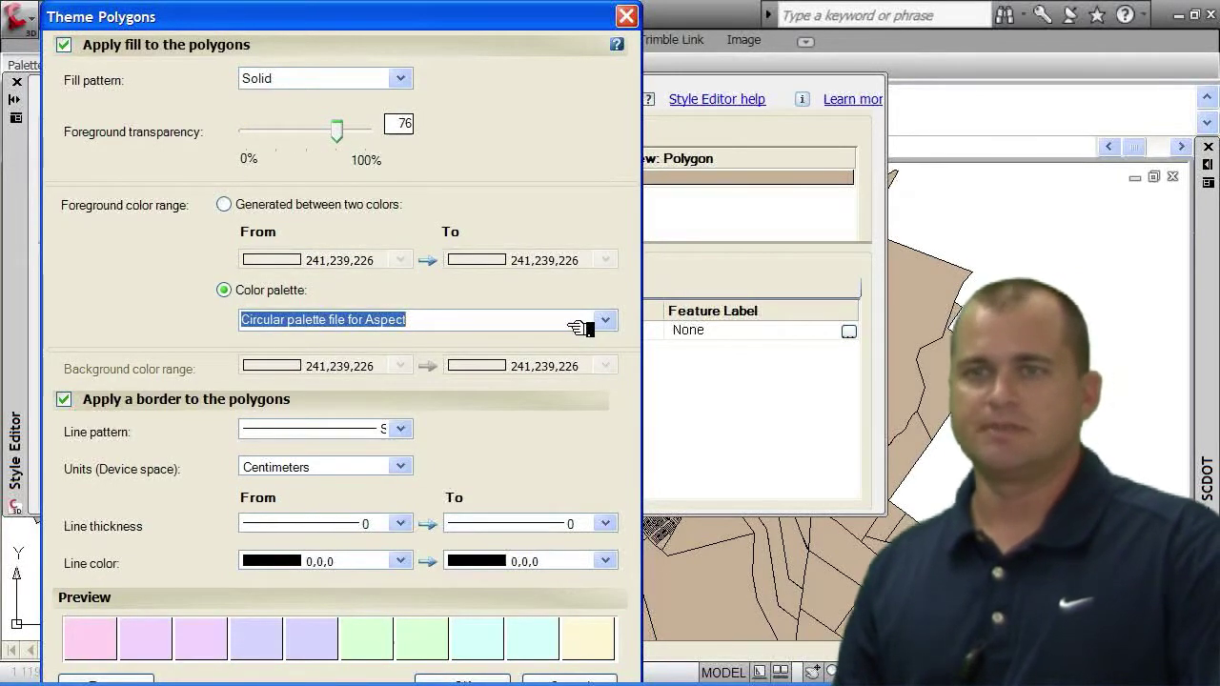
left_click(605, 320)
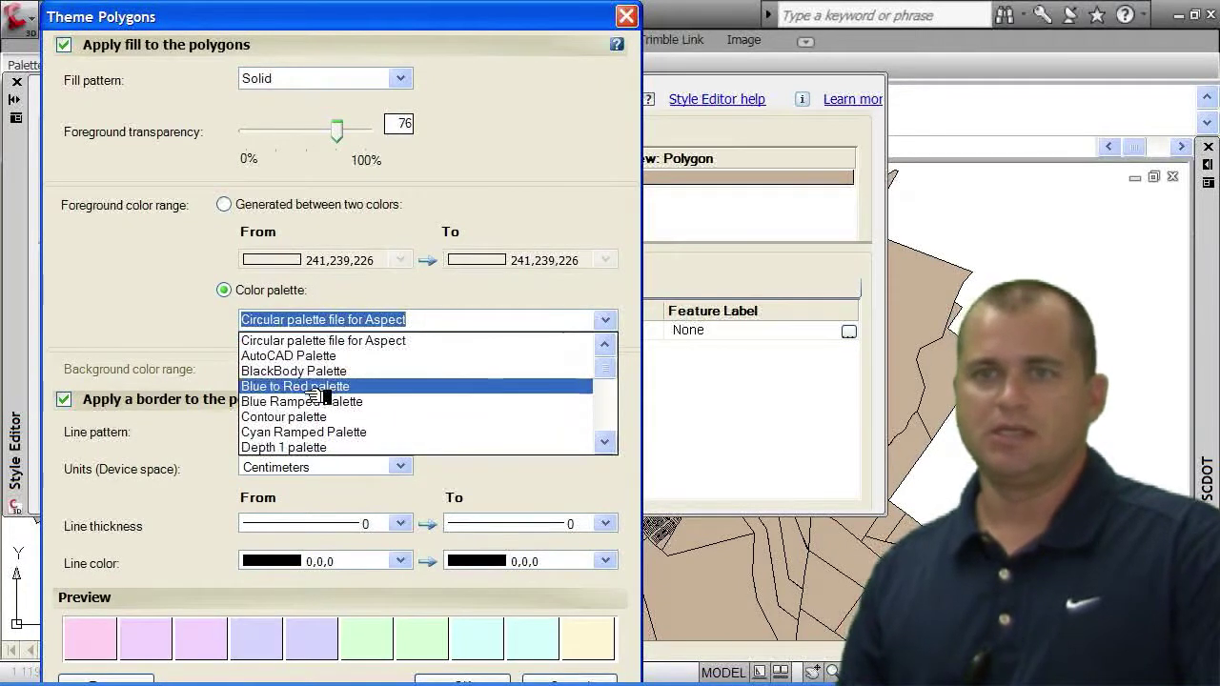
left_click_drag(608, 370, 610, 407)
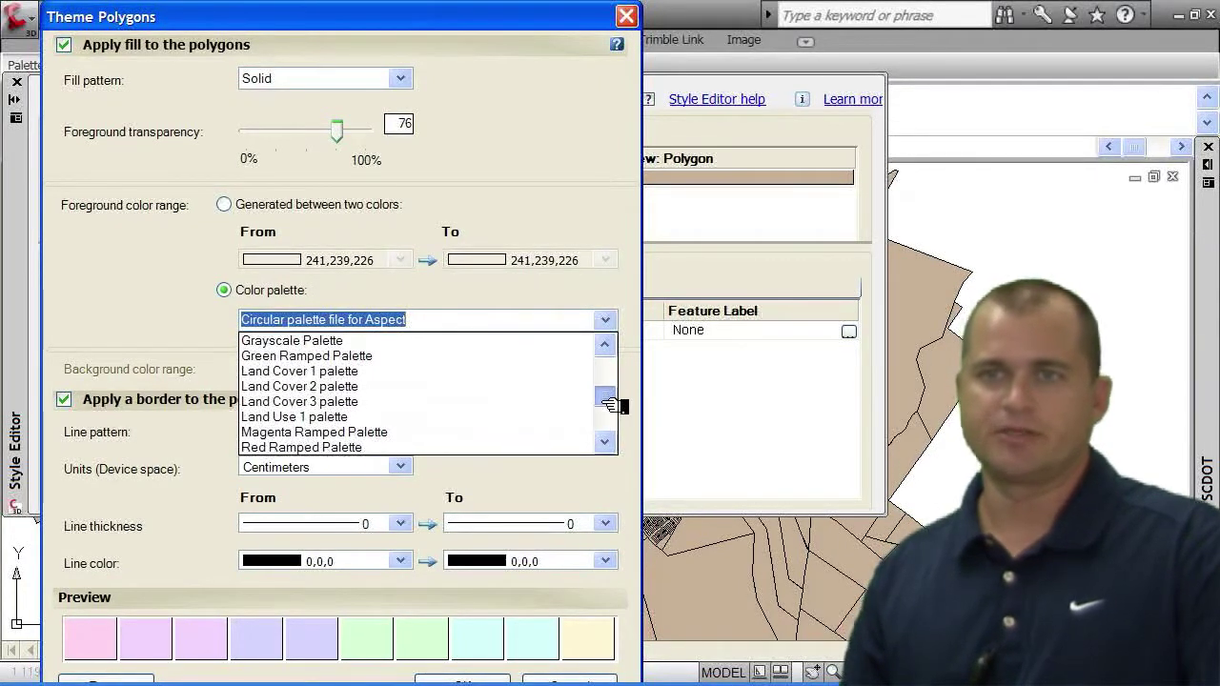
left_click(311, 402)
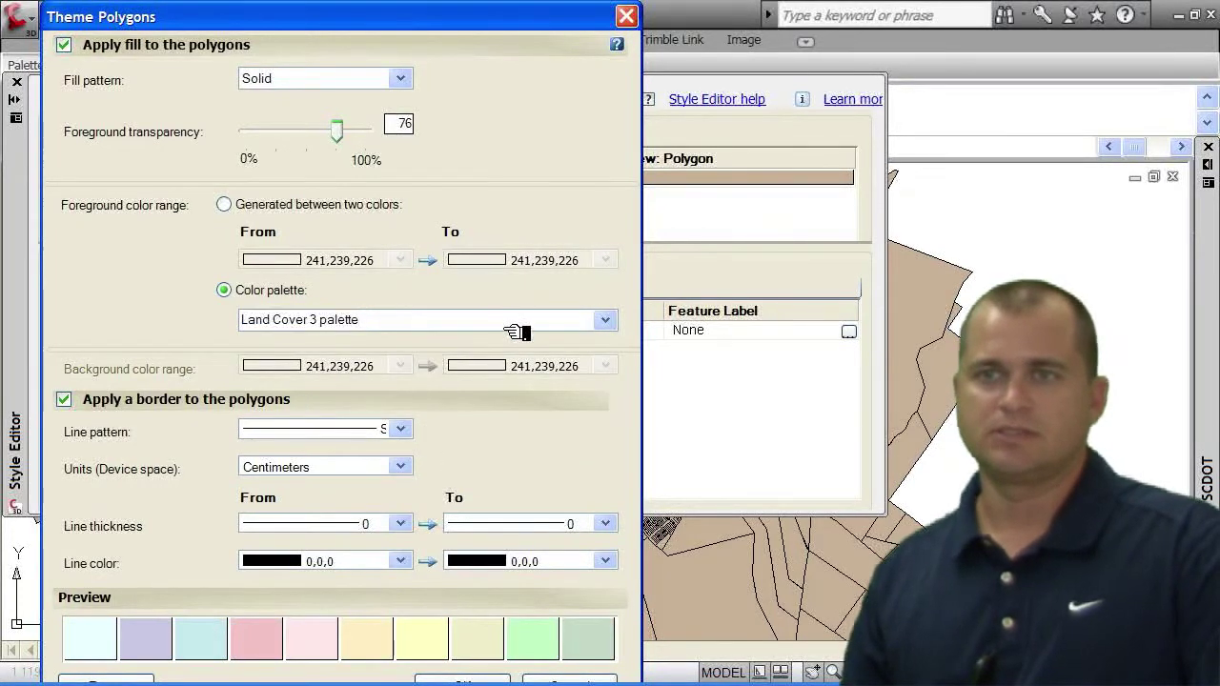
left_click(605, 319)
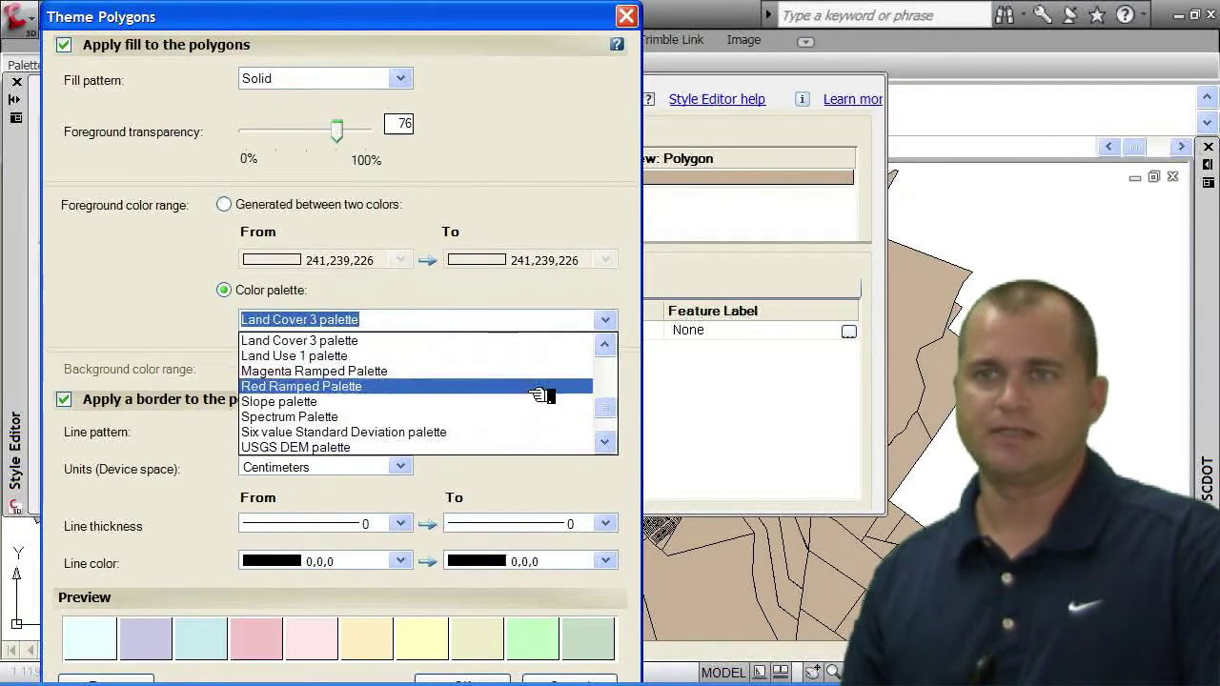
left_click_drag(616, 414, 605, 400)
left_click(284, 391)
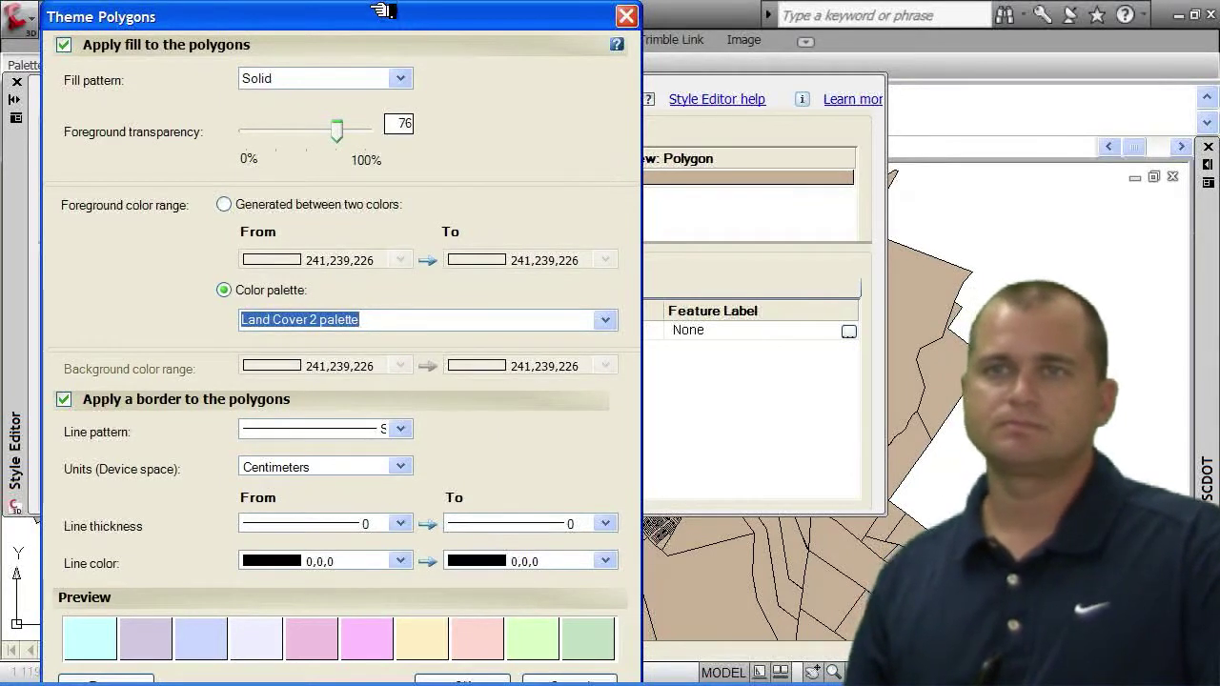
left_click_drag(381, 10, 375, 1)
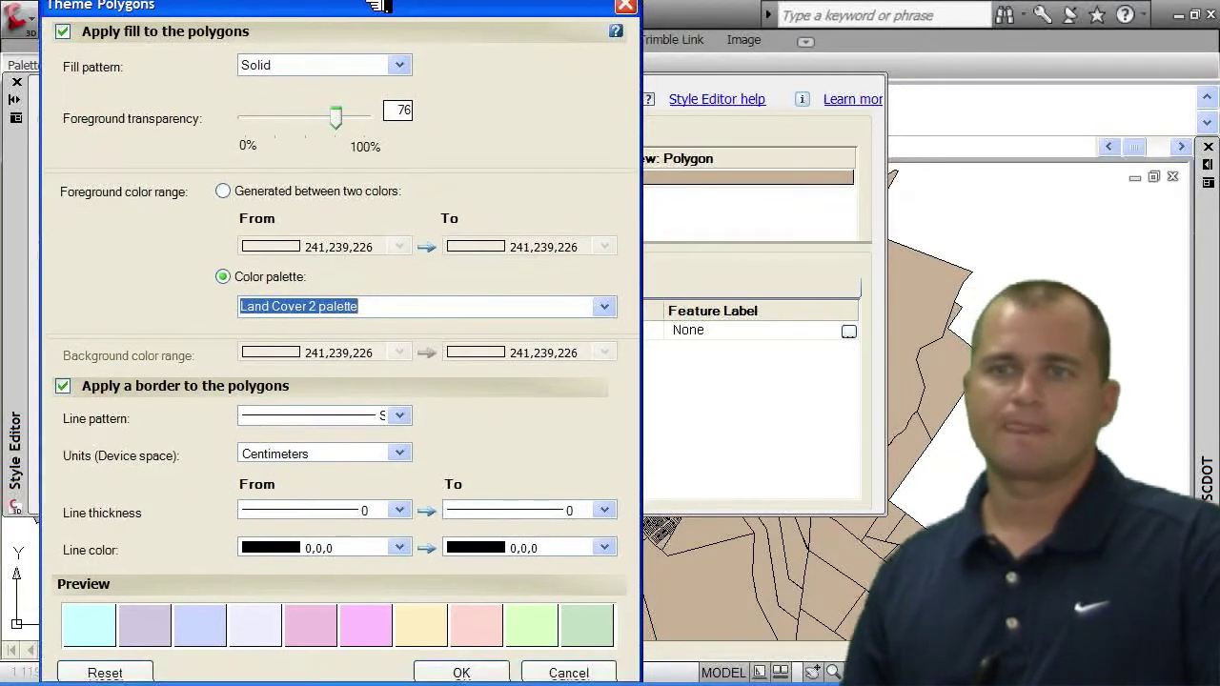
left_click(456, 673)
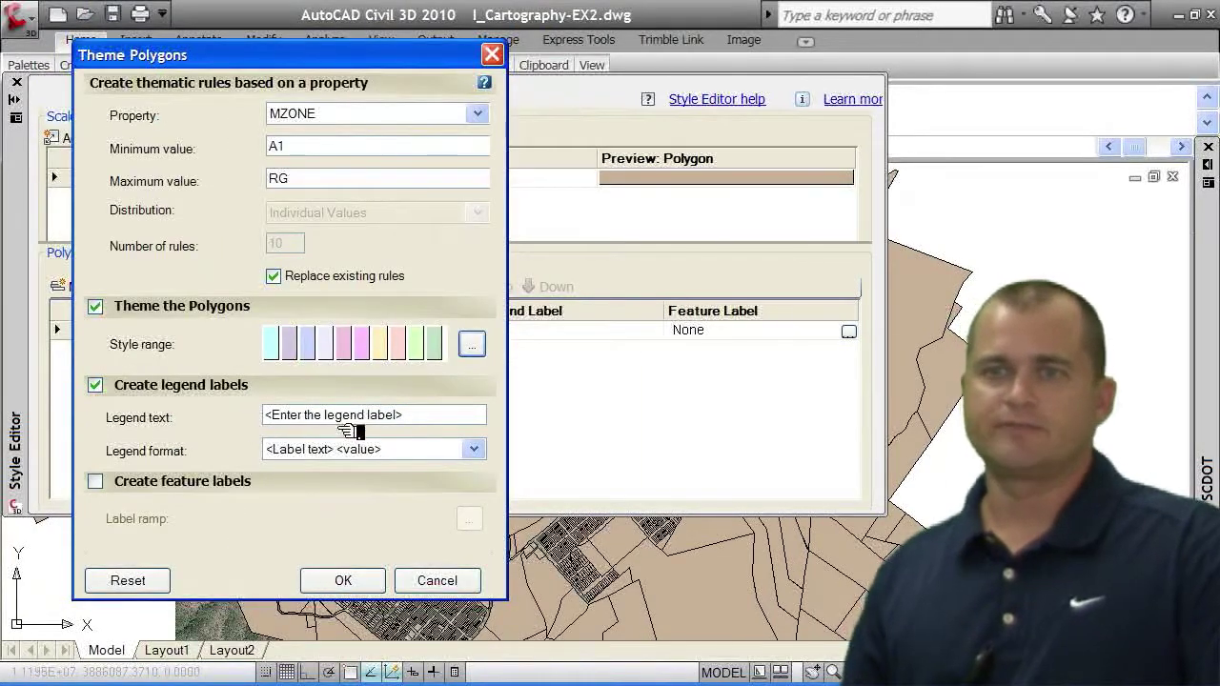
Change the legend text to 'Zone Table' and enable feature labels for the parcels
left_click_drag(417, 415, 227, 422)
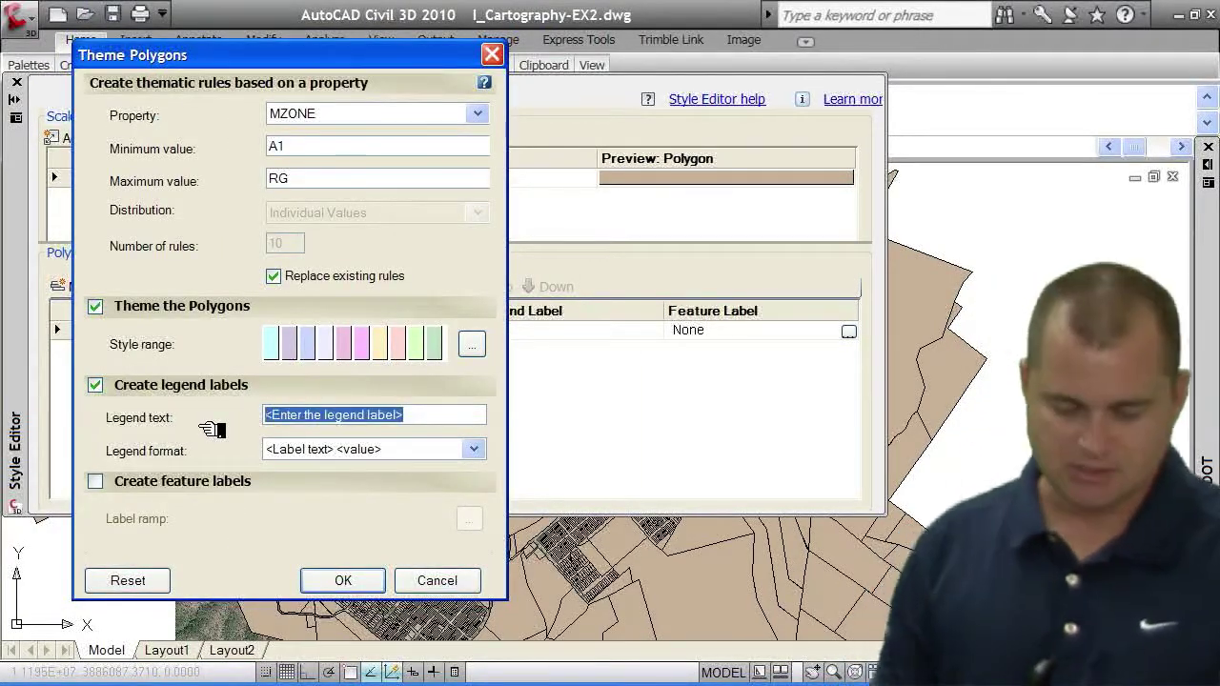
type("Zone Table")
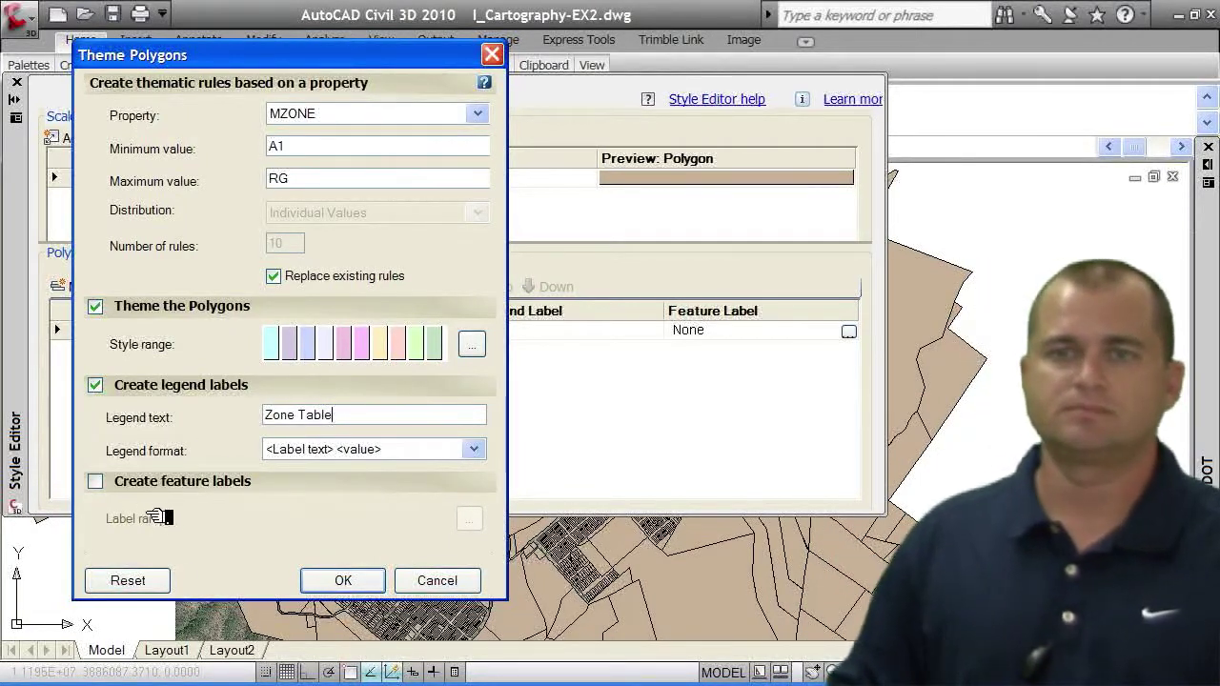
left_click(97, 482)
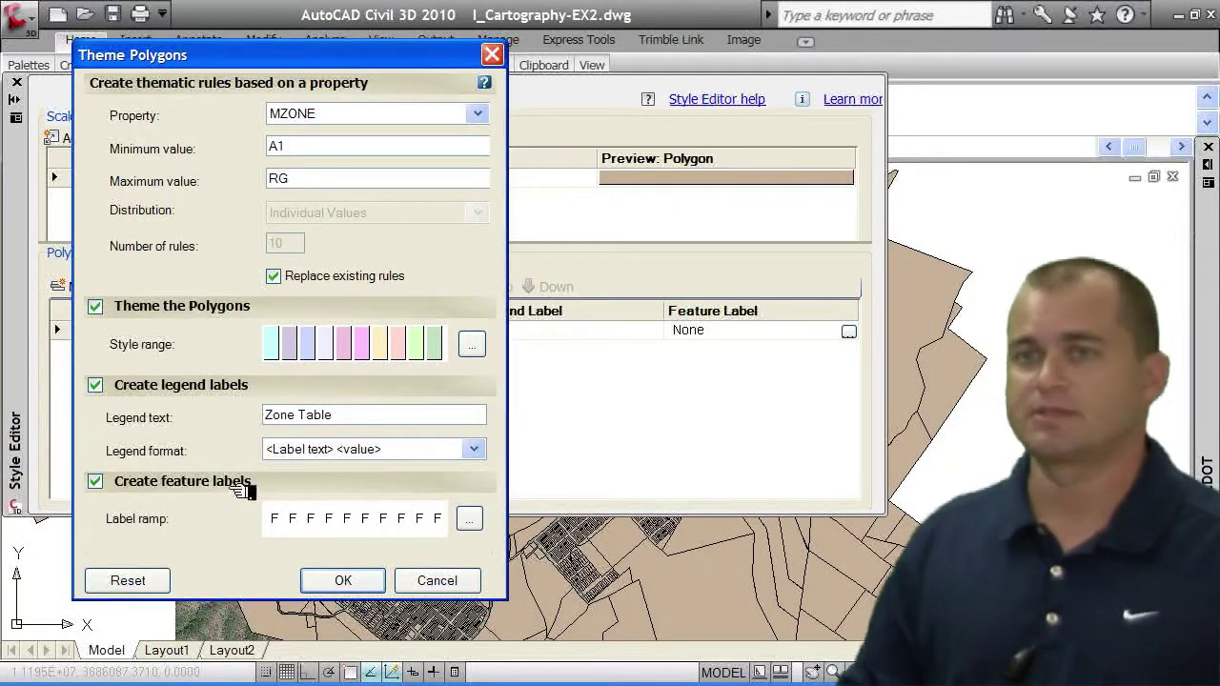
left_click(473, 520)
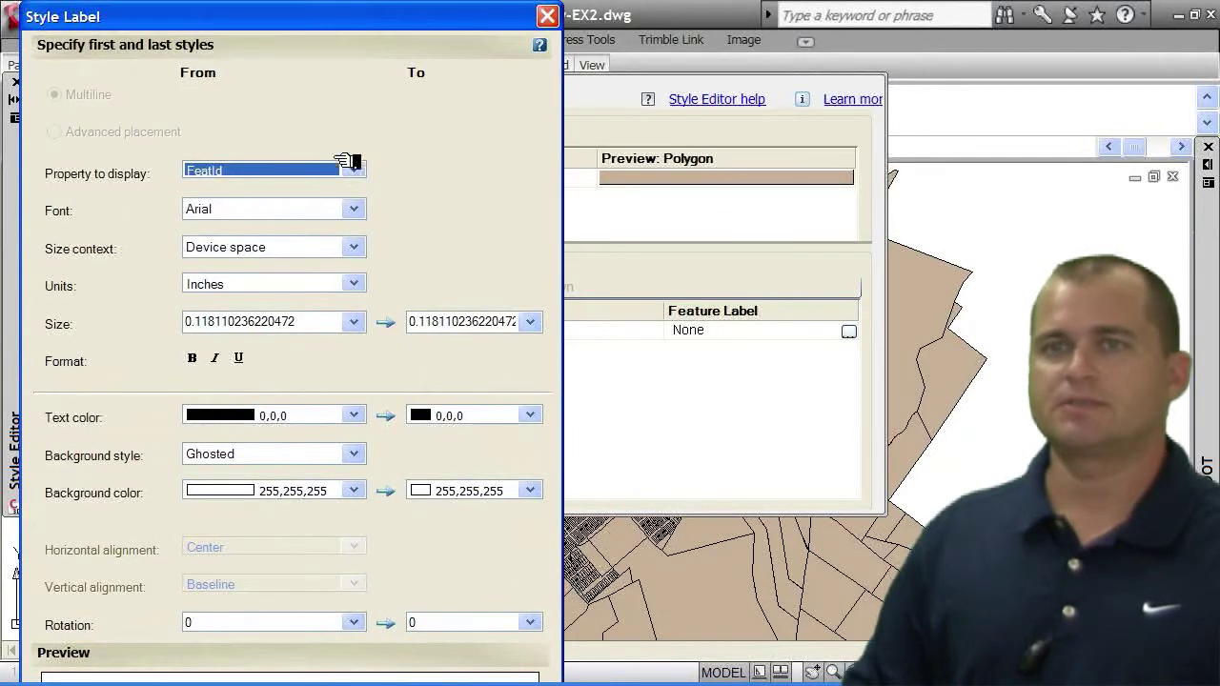
Label the parcels with their MZONE value, with starting and ending label sizes of 0.1
left_click(352, 168)
left_click_drag(365, 238, 355, 324)
left_click(260, 332)
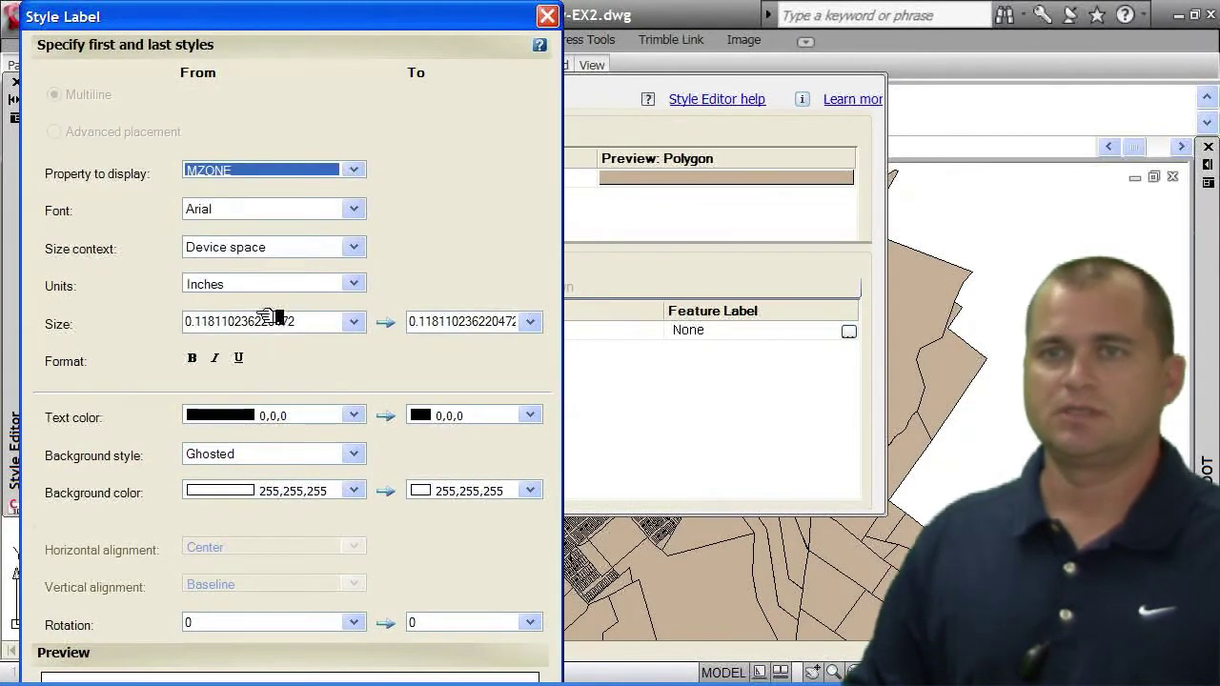
double_click(314, 323)
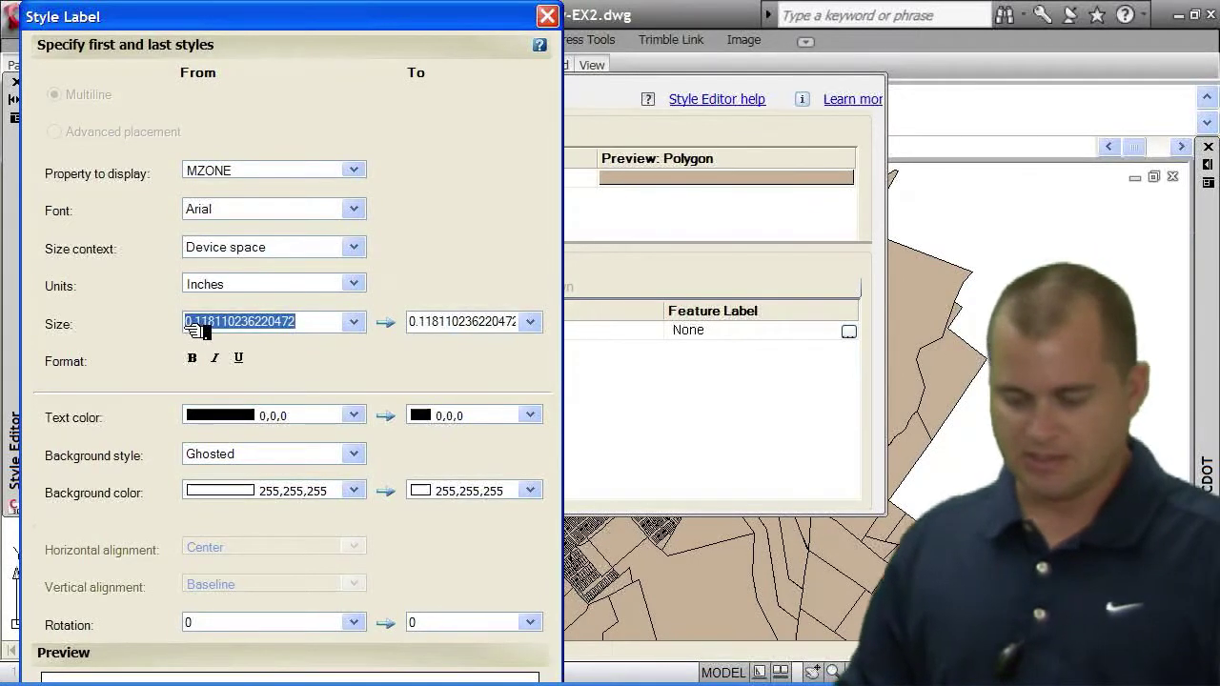
key("BackSpace")
type(".1")
double_click(510, 324)
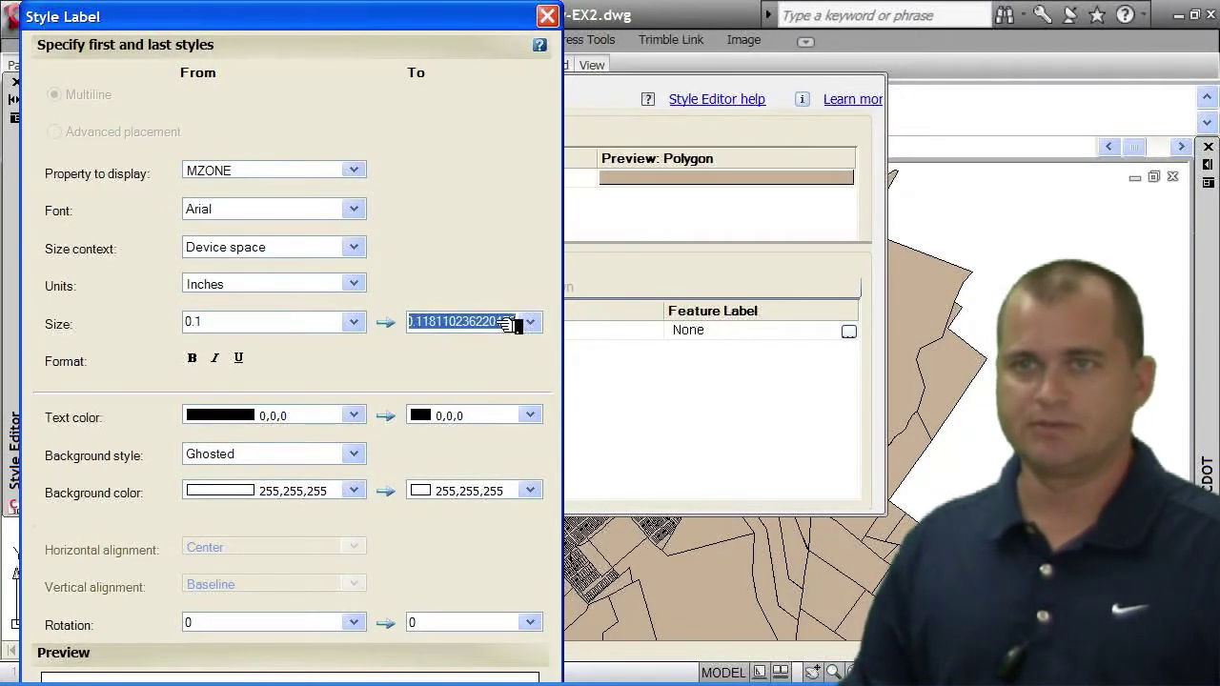
key("BackSpace")
type("1")
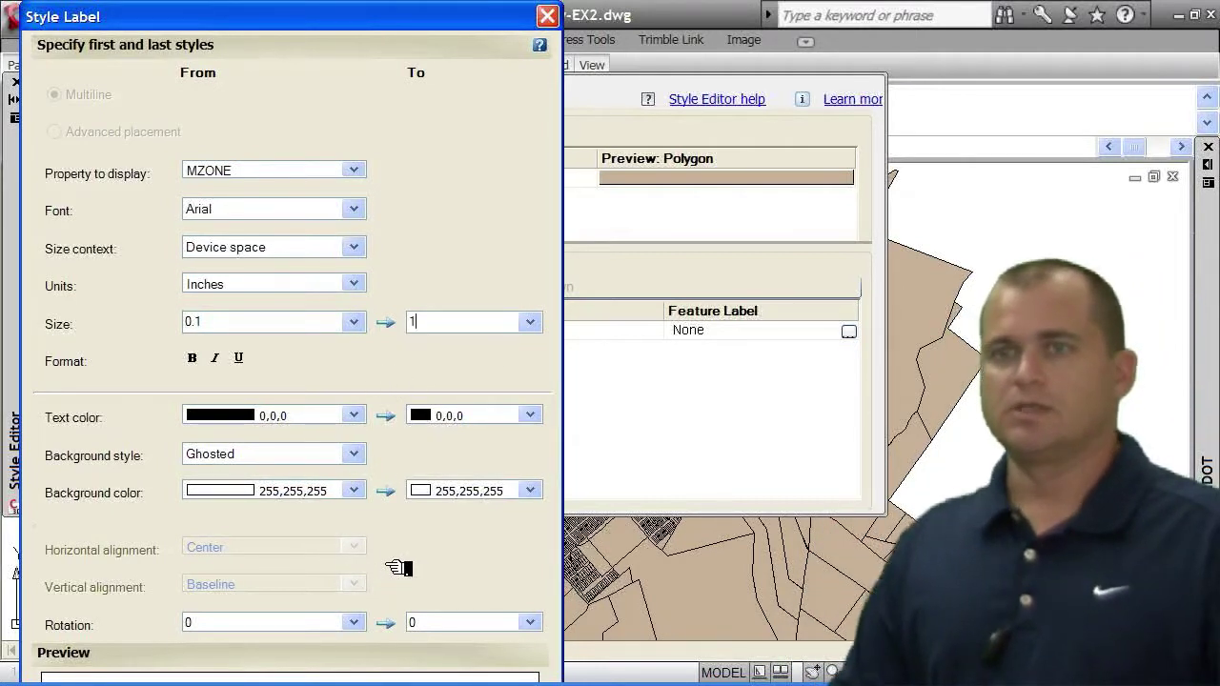
double_click(448, 622)
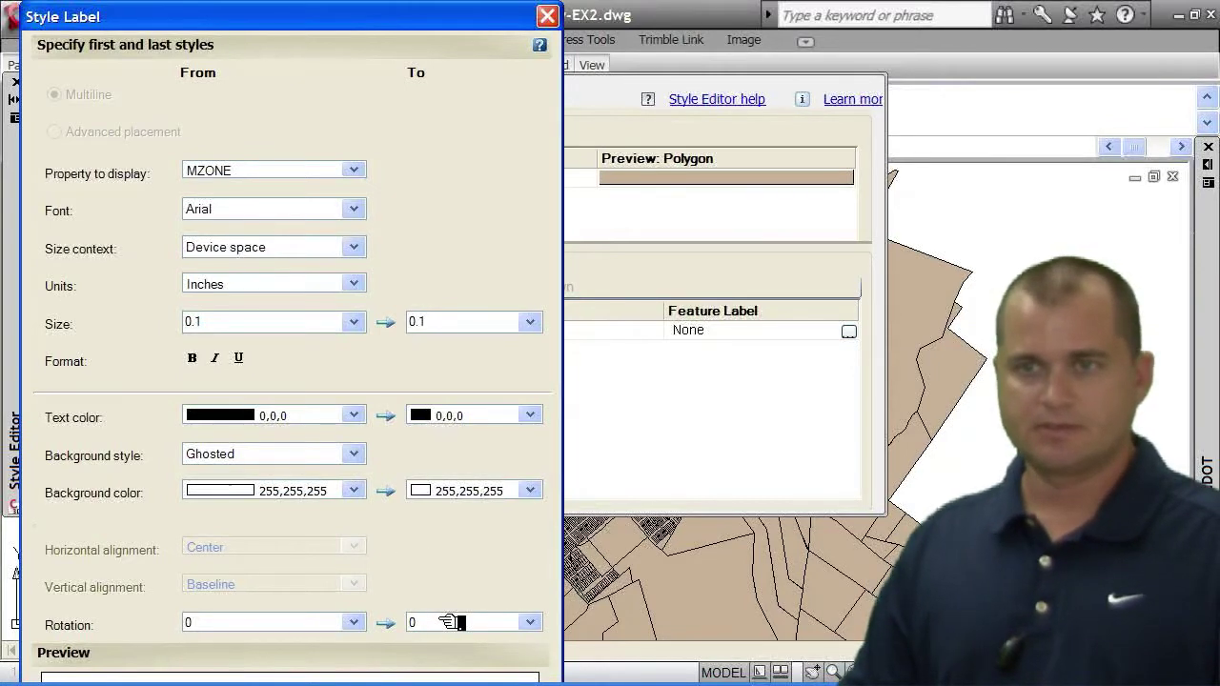
key("Return")
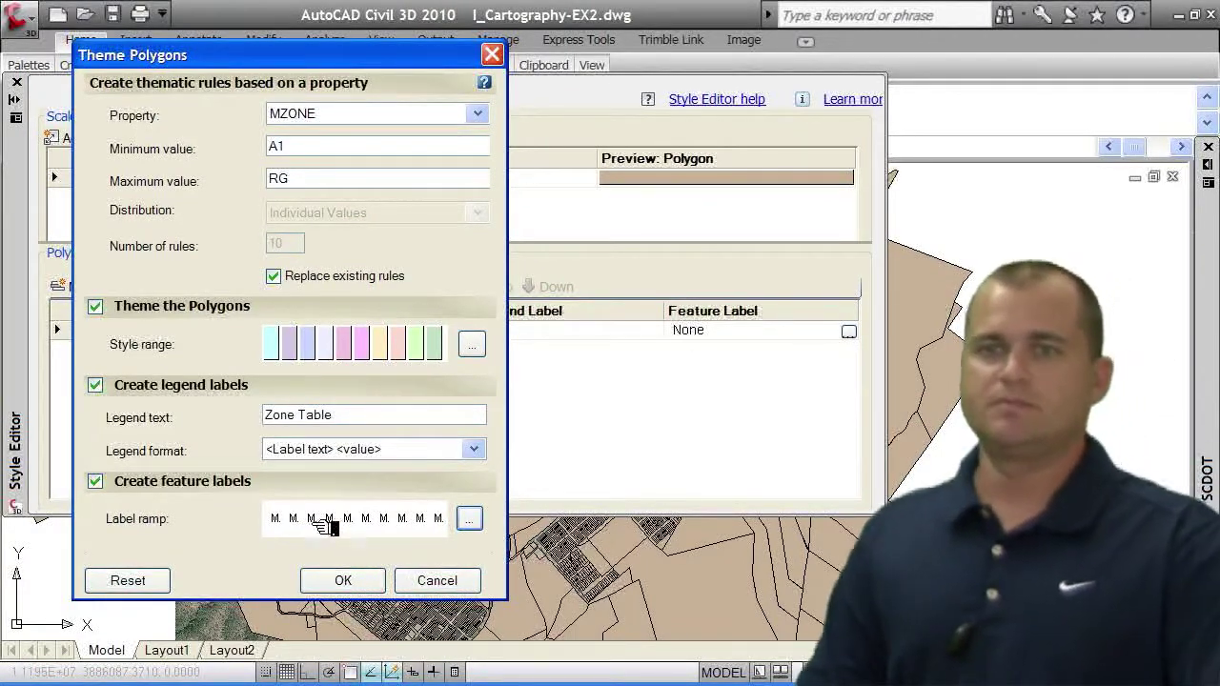
Apply the MZONE theme and review the generated per-zone rules, A2 through RG, in the Style Editor
left_click(342, 581)
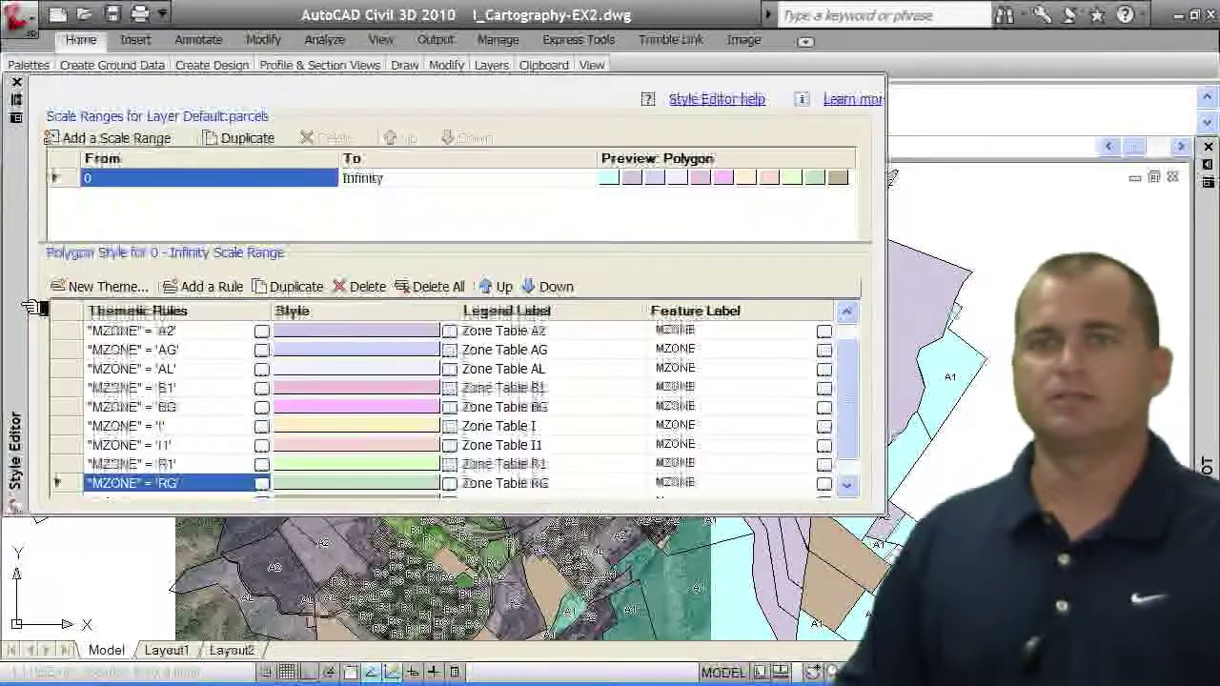
mouse_move(16, 315)
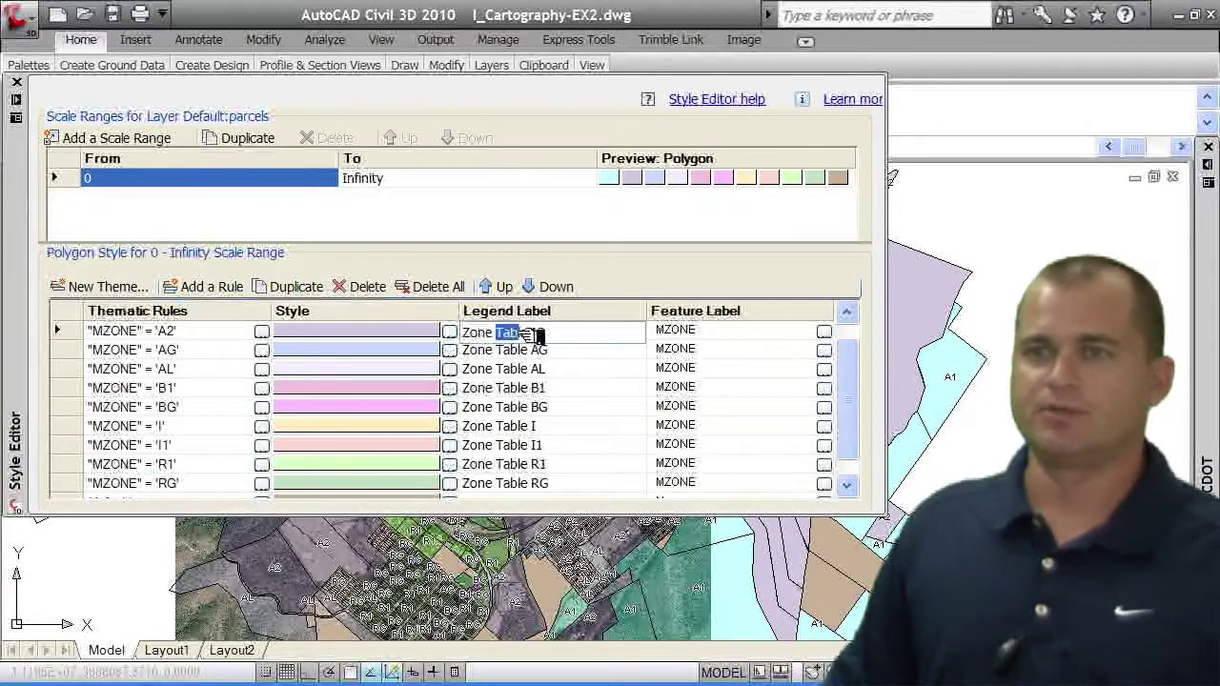
Delete the word 'Table' from the A2, AG, AL and B1 legend labels
key("Delete")
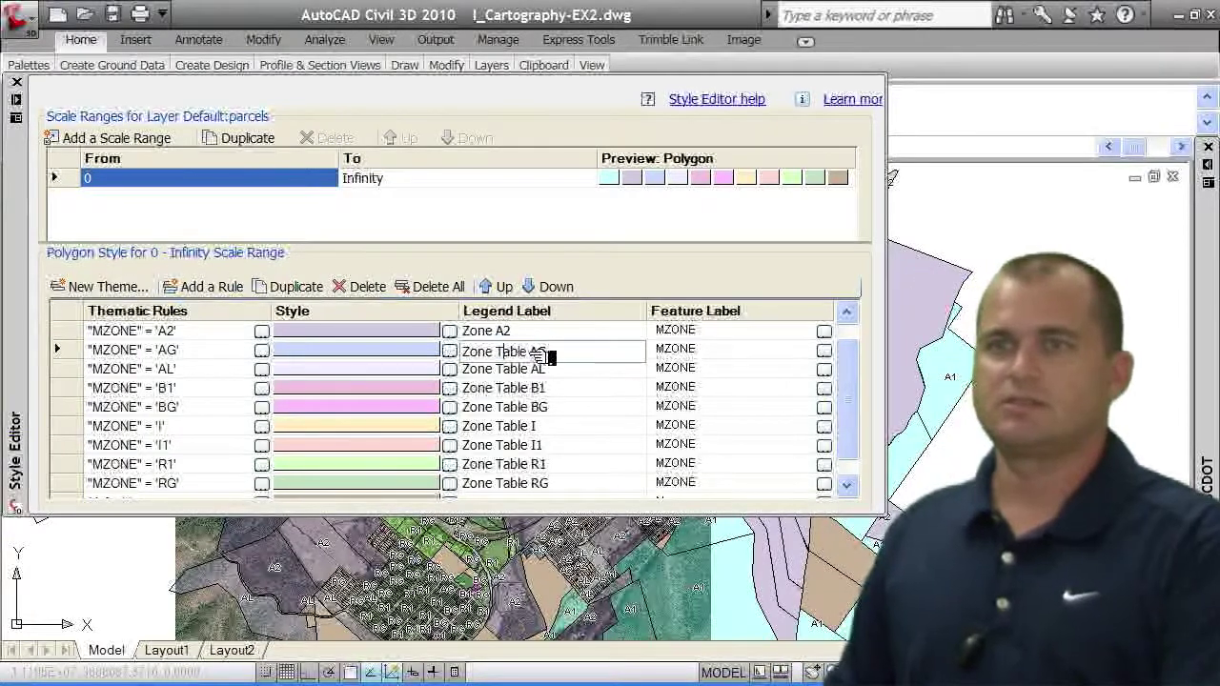
double_click(523, 352)
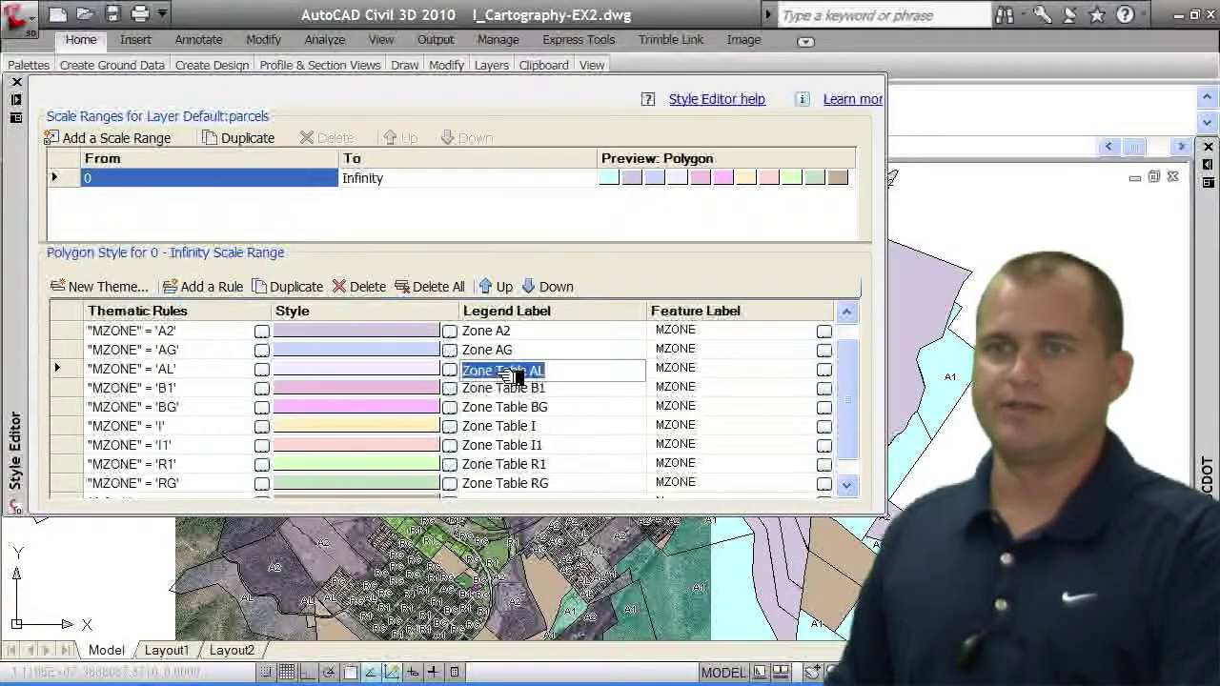
left_click(533, 372)
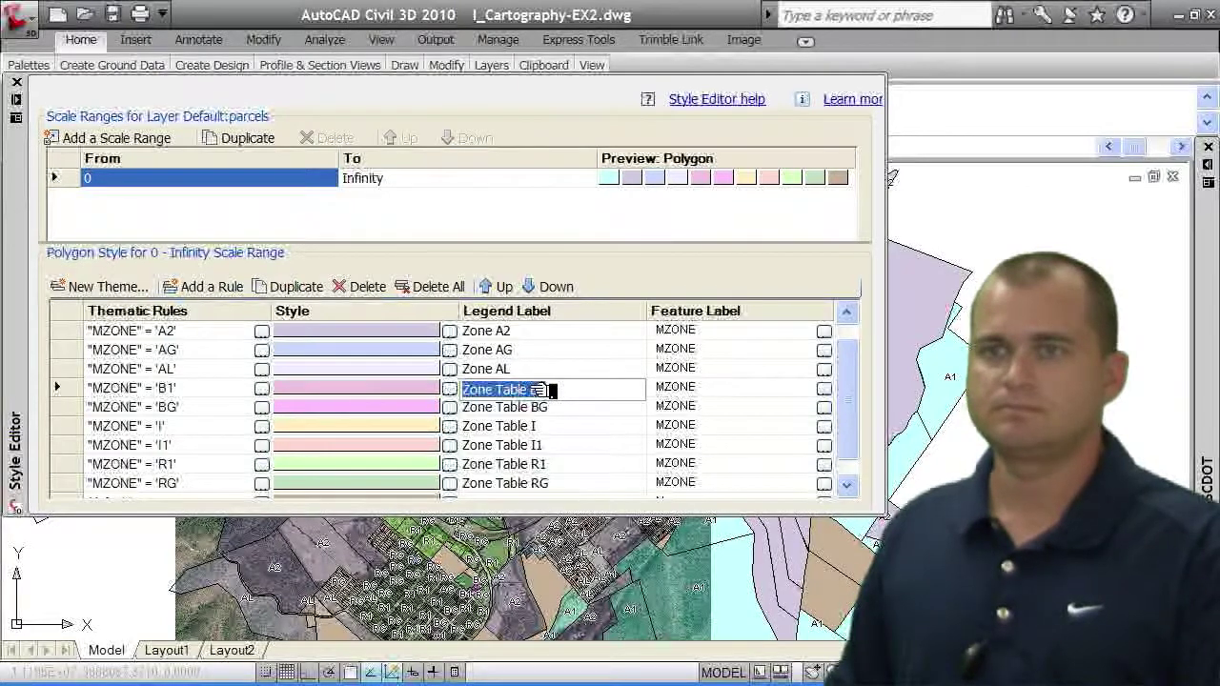
double_click(514, 391)
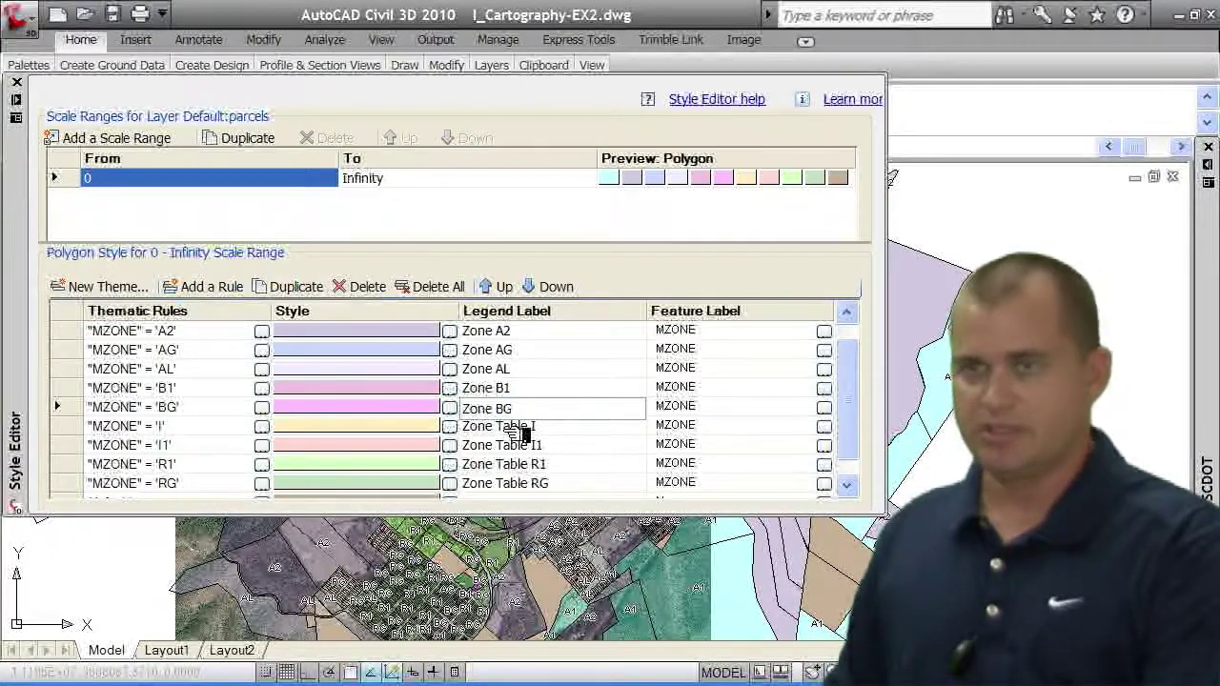
Remove 'Table' from the I, I1, R1 and RG legend labels
left_click(522, 429)
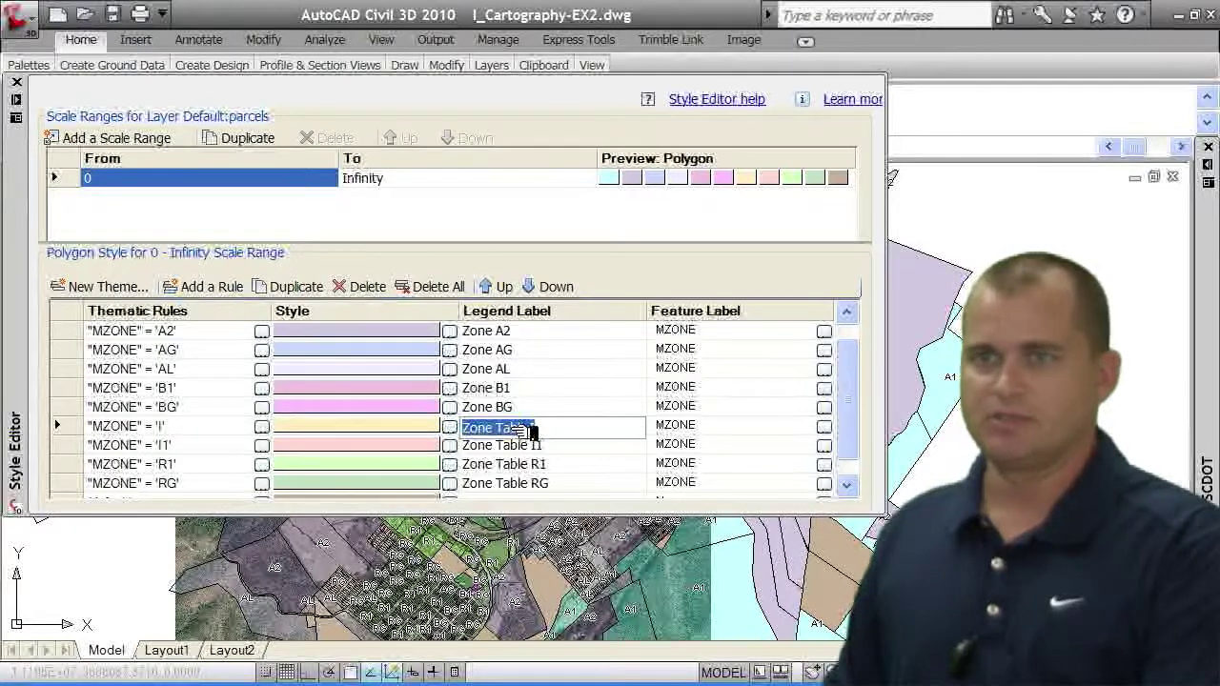
left_click_drag(508, 429, 530, 431)
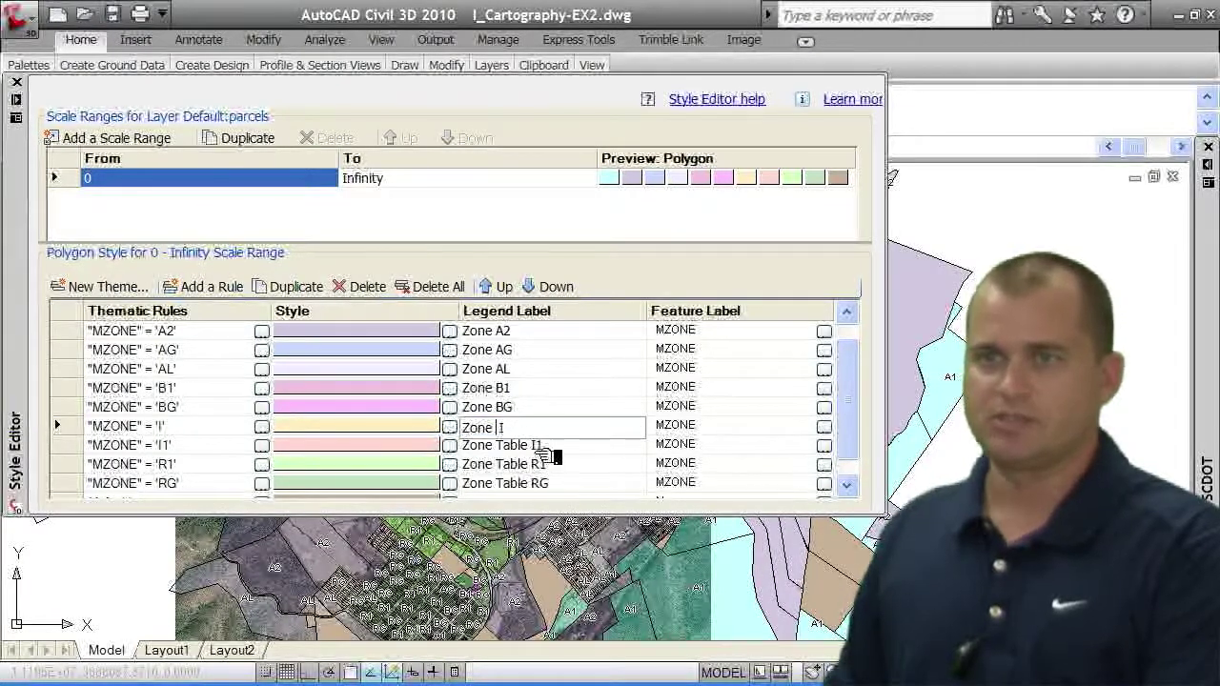
left_click(537, 447)
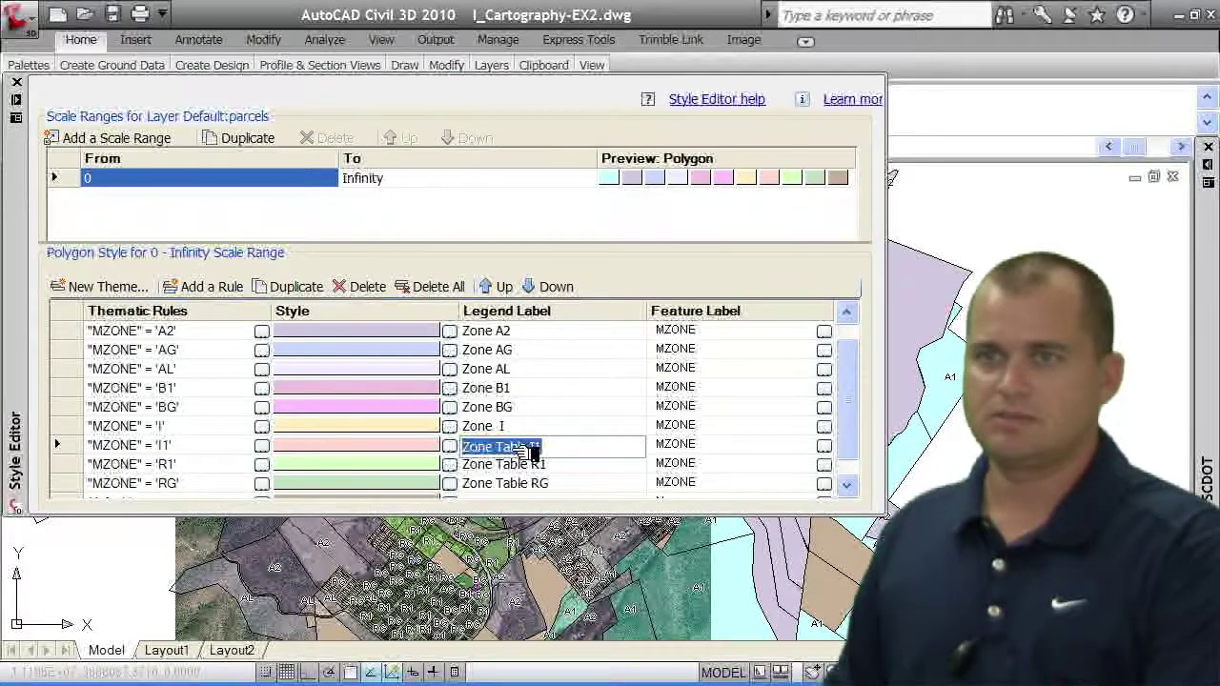
left_click(540, 449)
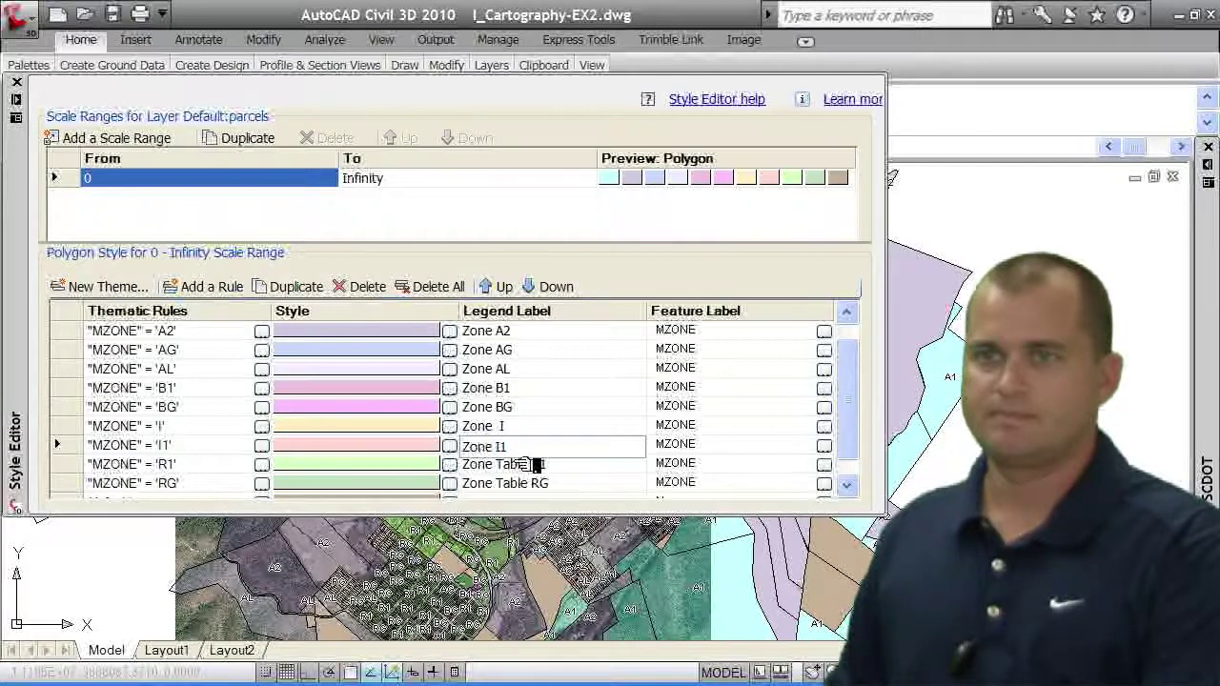
left_click(533, 464)
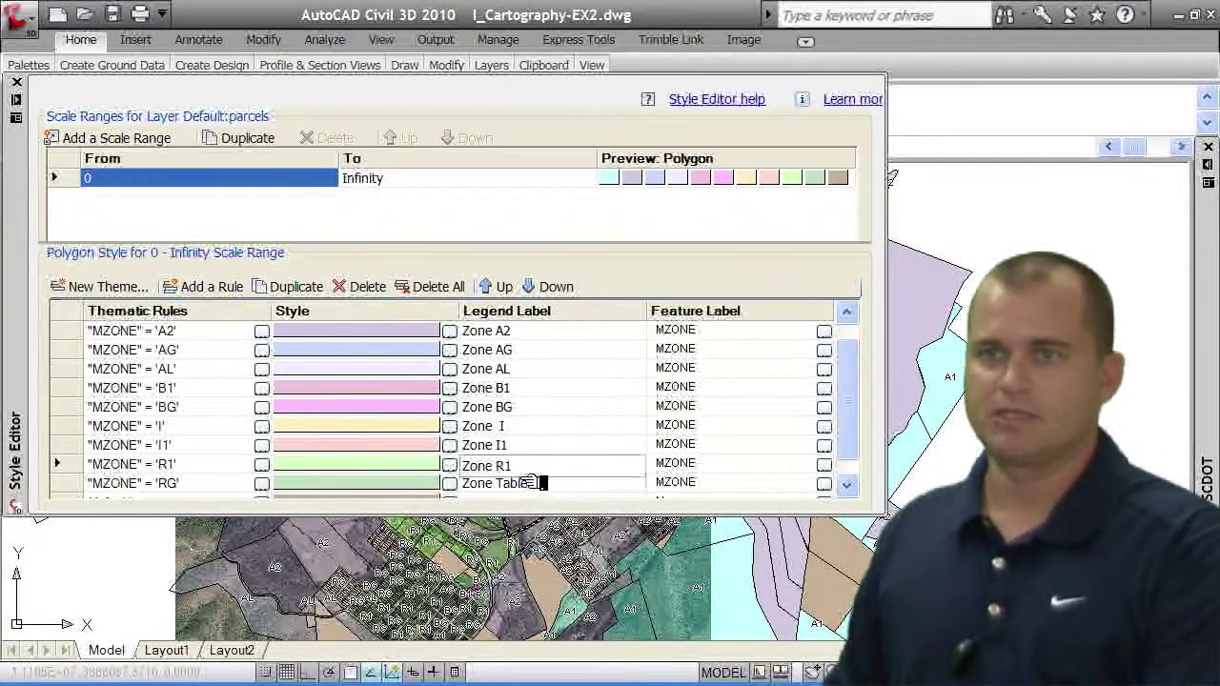
left_click(531, 483)
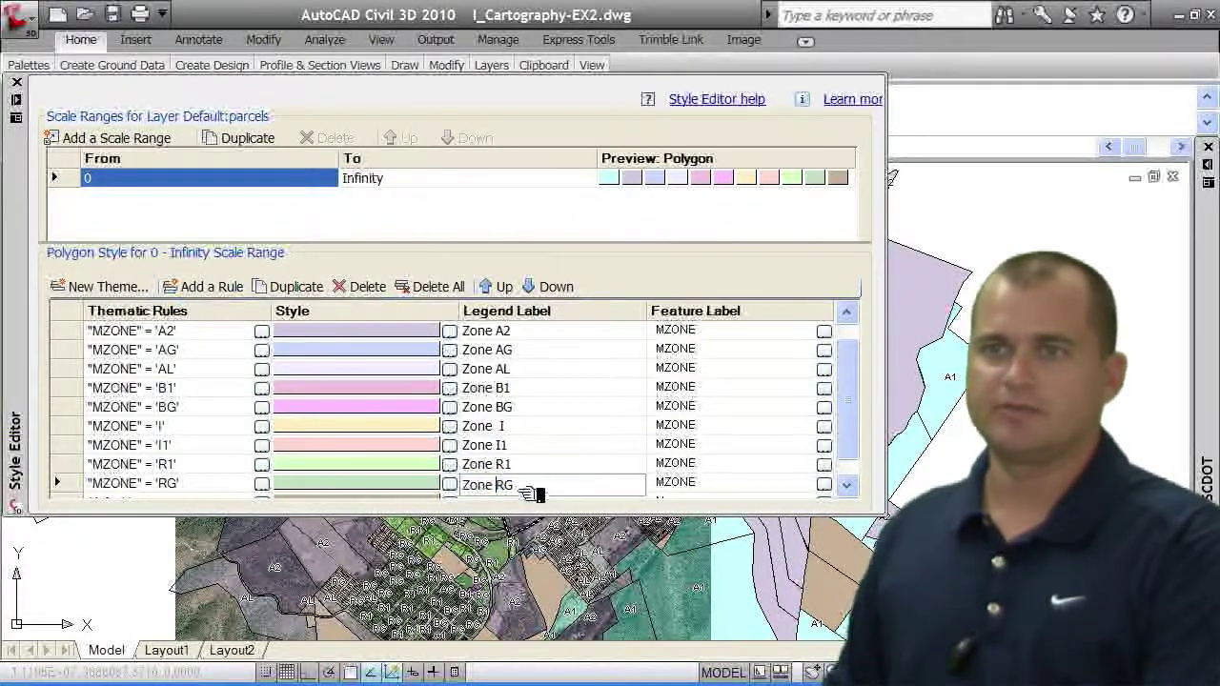
scroll(852, 455, "down", 1)
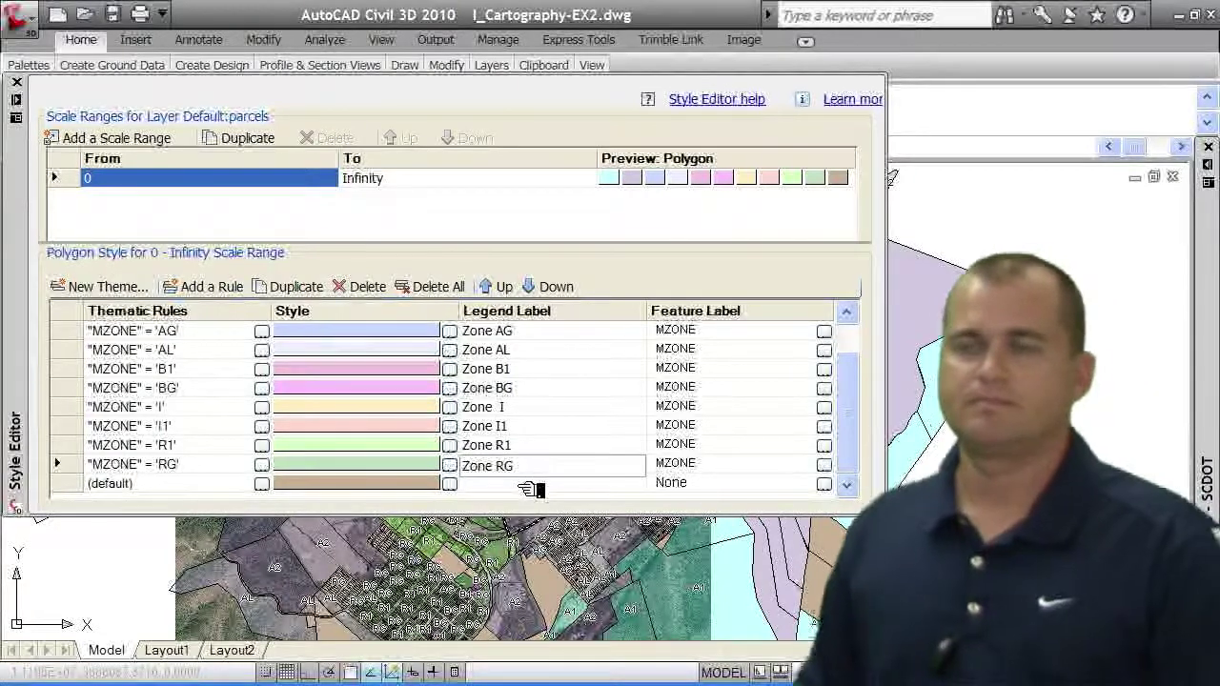
Close the Style Editor and expand the Display Manager to show the parcels layer's zone entries
mouse_move(28, 80)
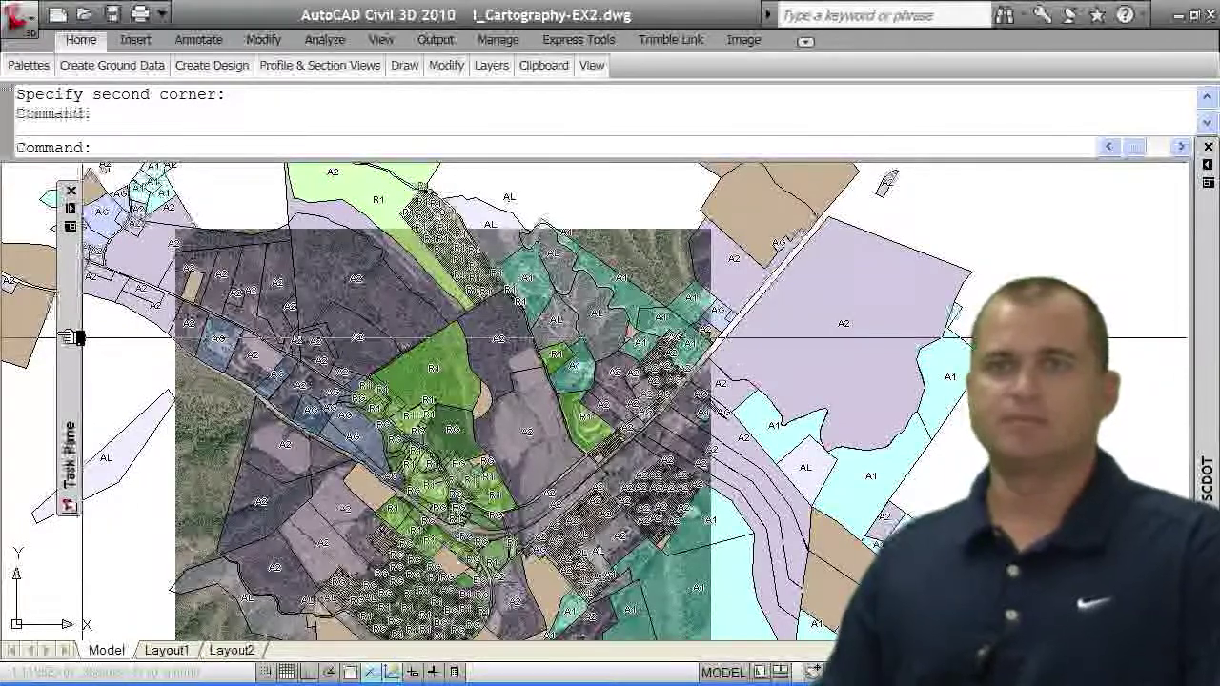
mouse_move(81, 338)
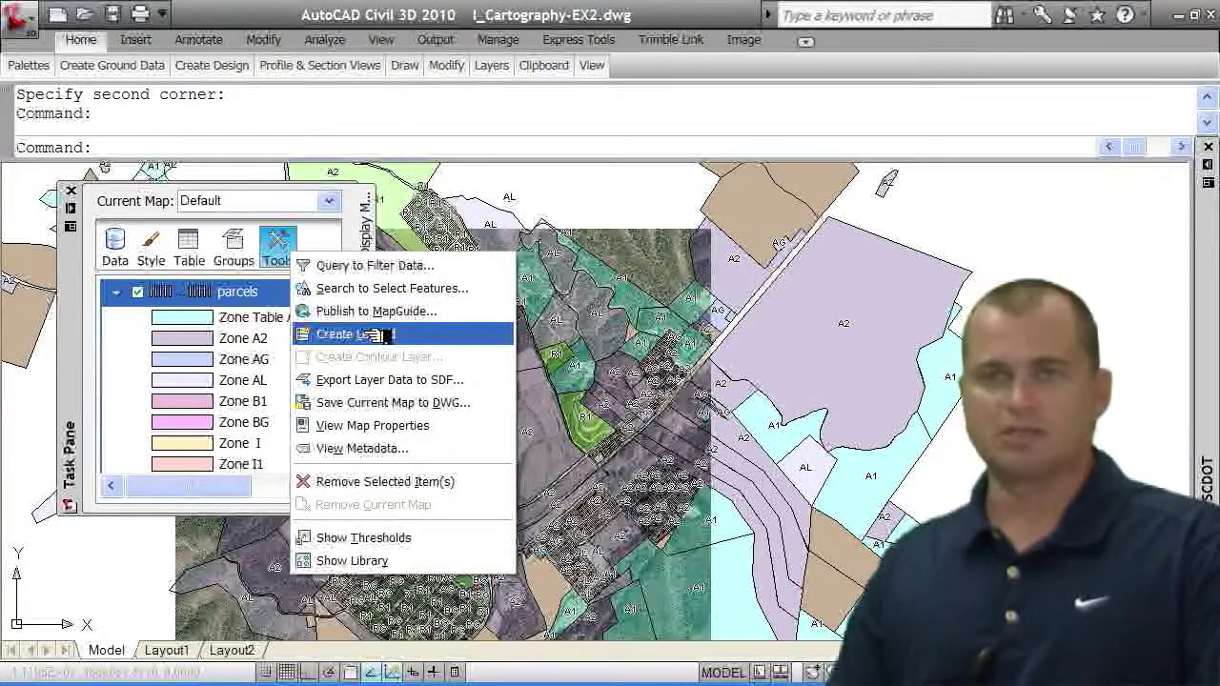
Create a legend from the map layers and place it in open space to the right of the map
left_click(374, 335)
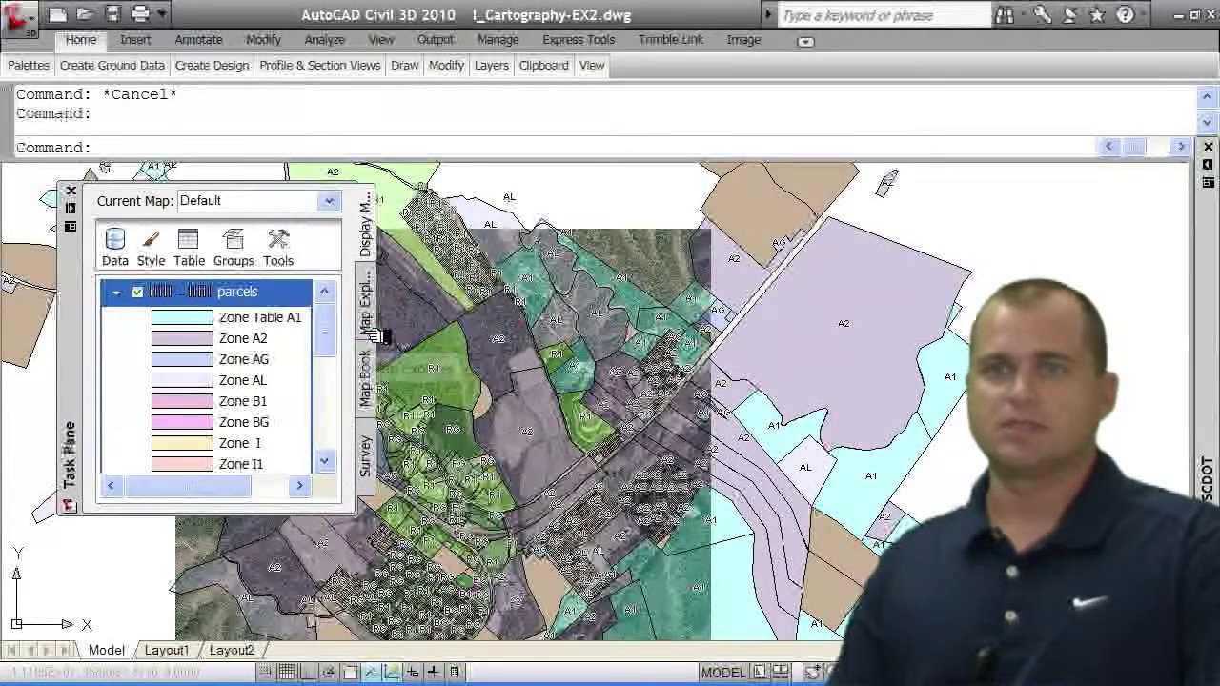
left_click_drag(399, 330, 400, 332)
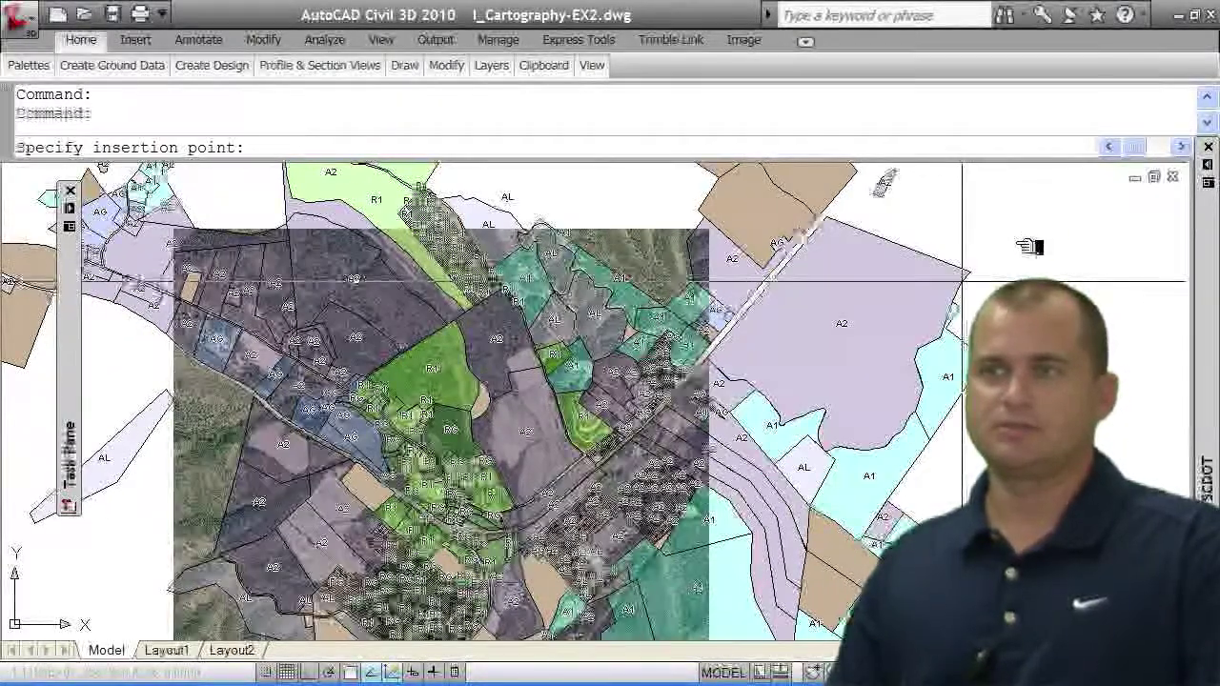
middle_click_drag(1013, 279, 768, 276)
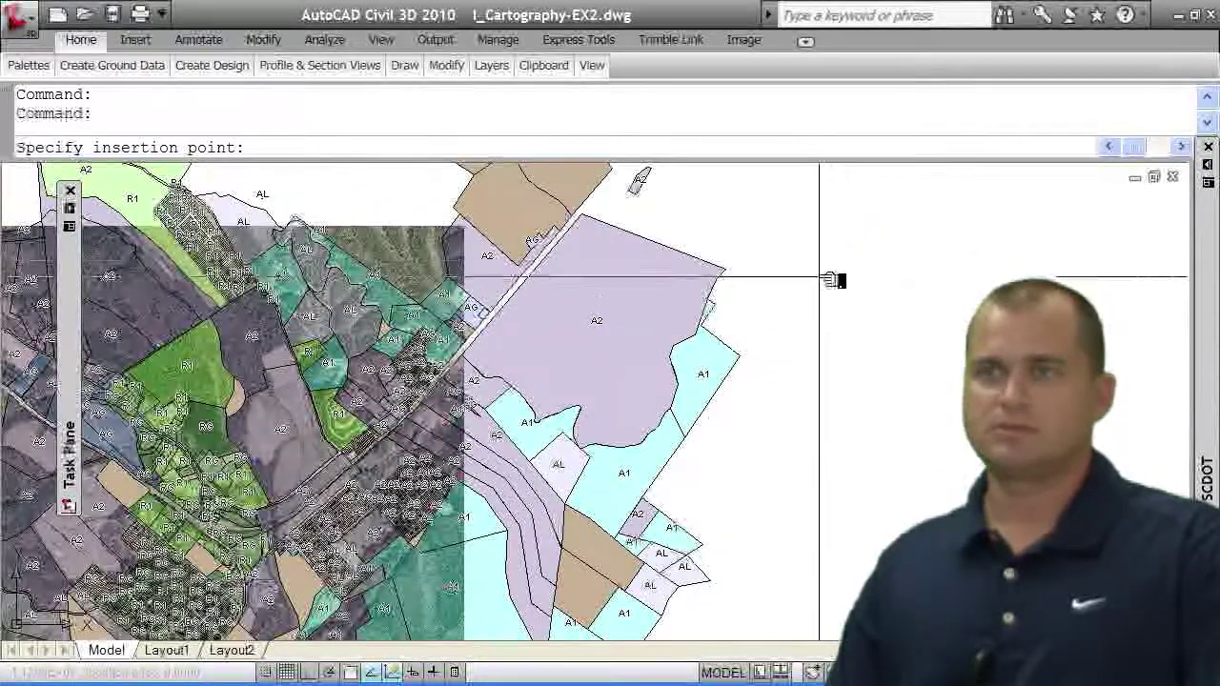
left_click(768, 212)
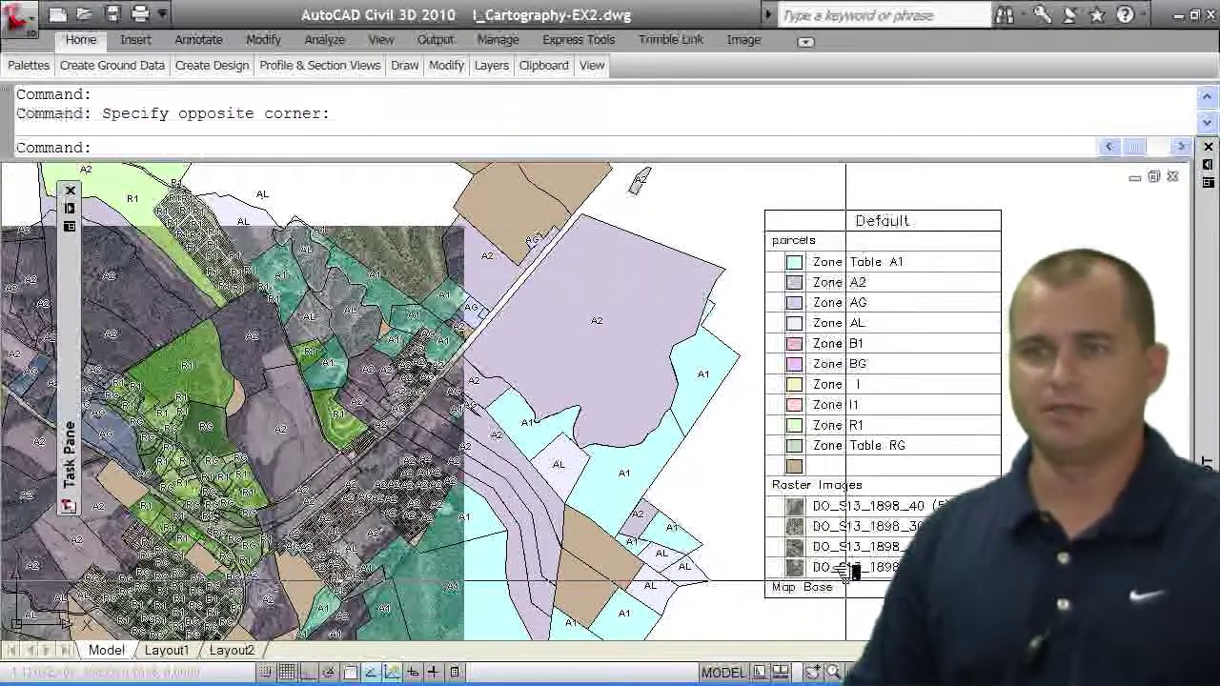
Select legend rows 13 through 19, from the blank row down to Map Base
left_click(796, 577)
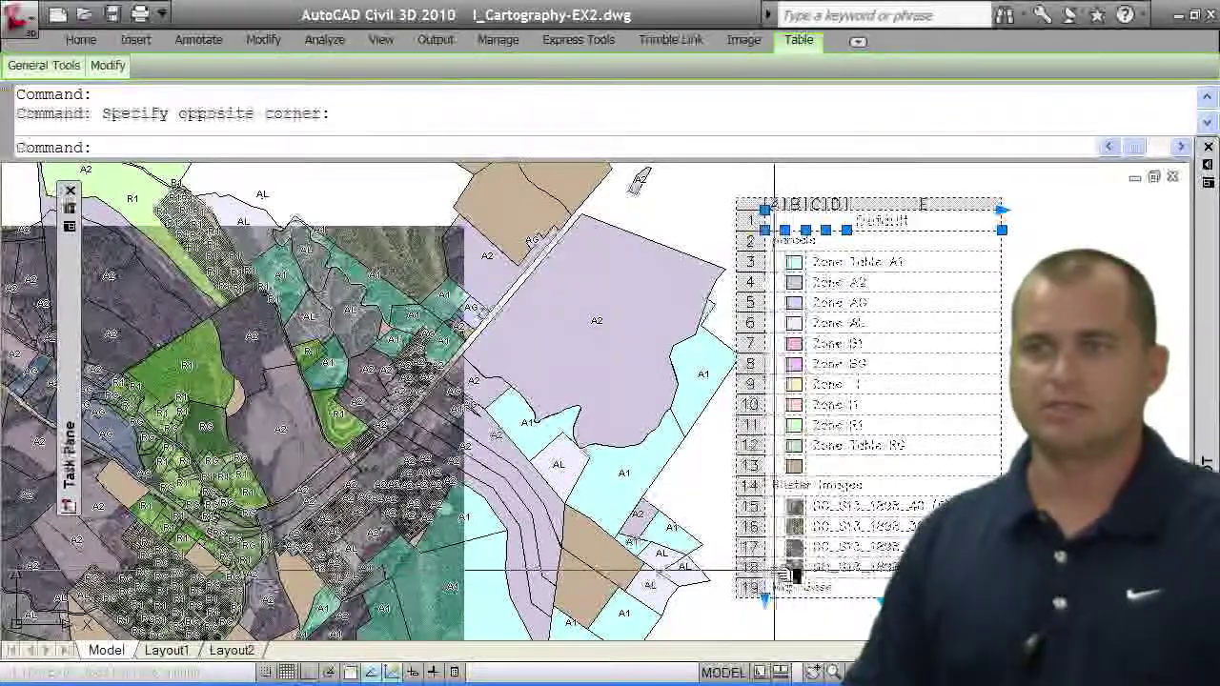
left_click(770, 488)
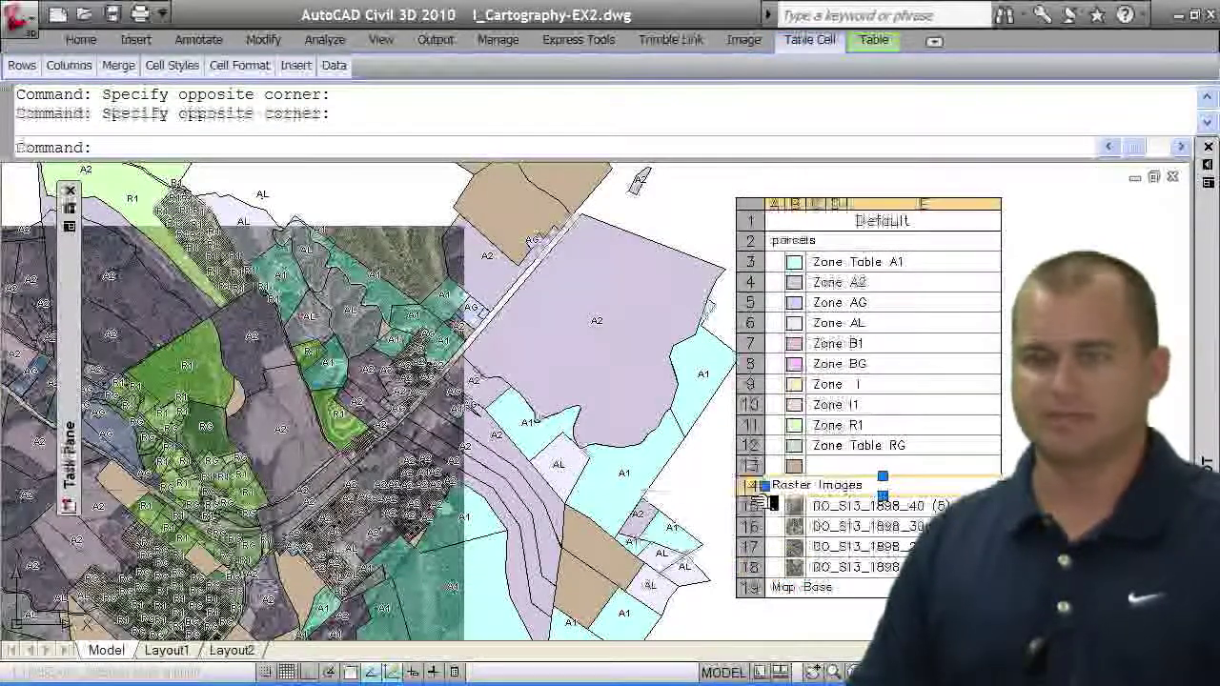
left_click(775, 591, "shift")
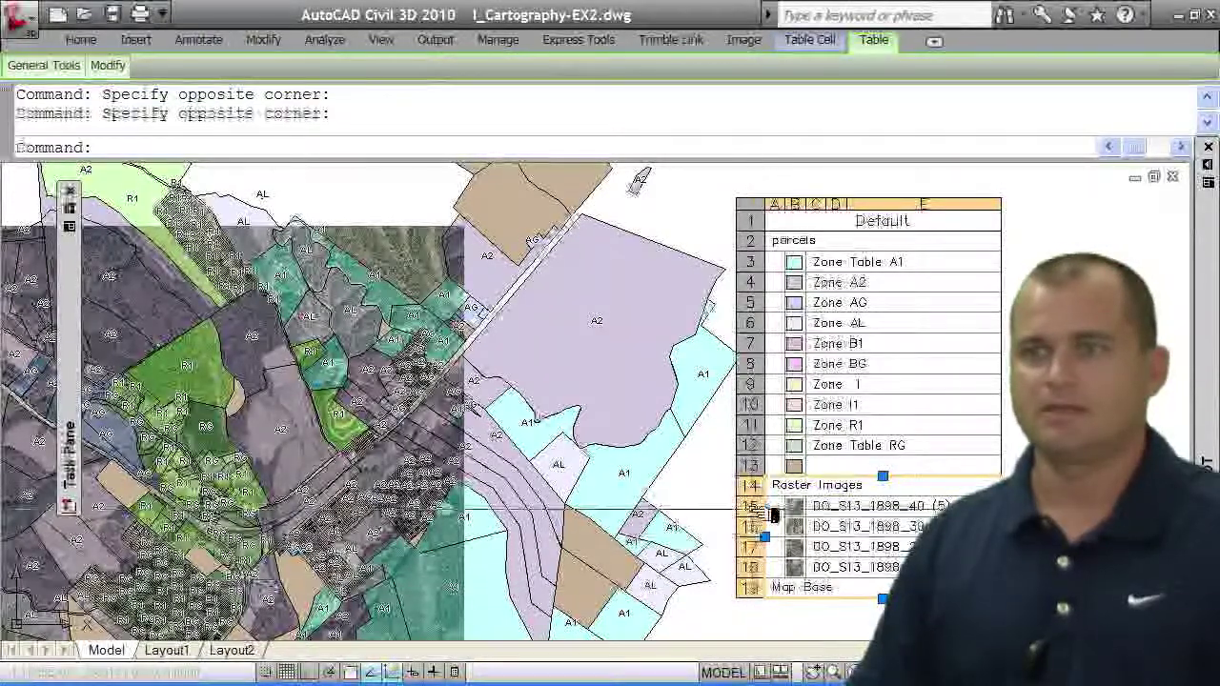
left_click(772, 474)
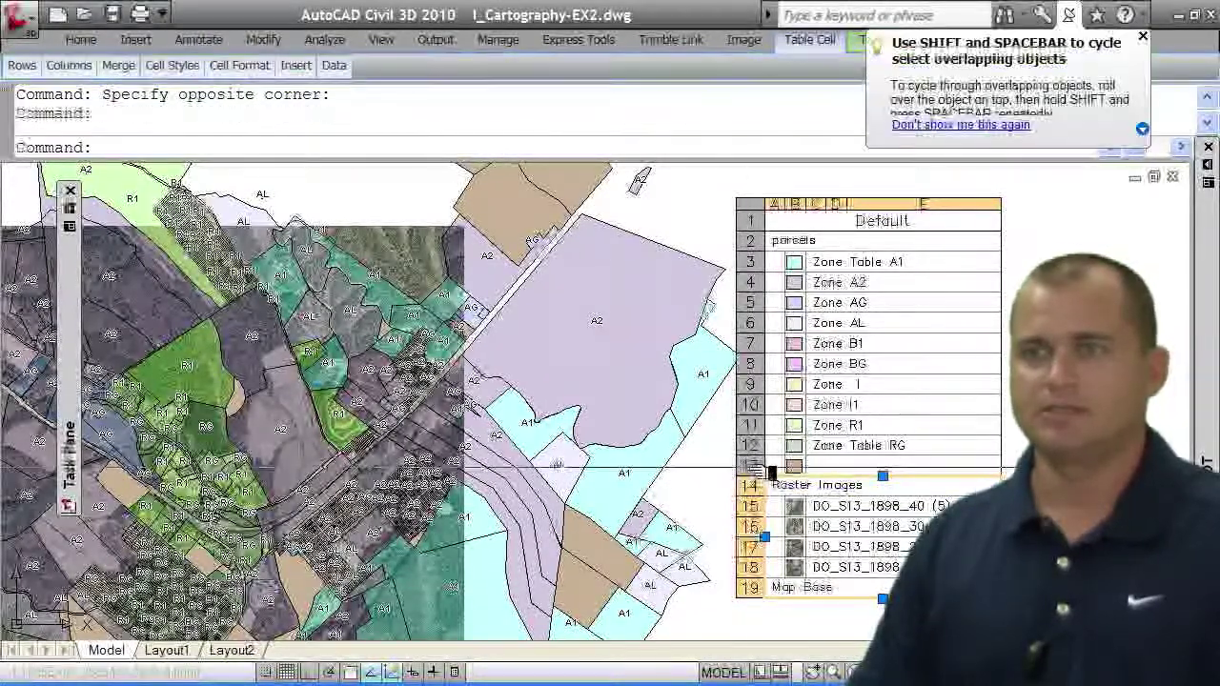
left_click(772, 471)
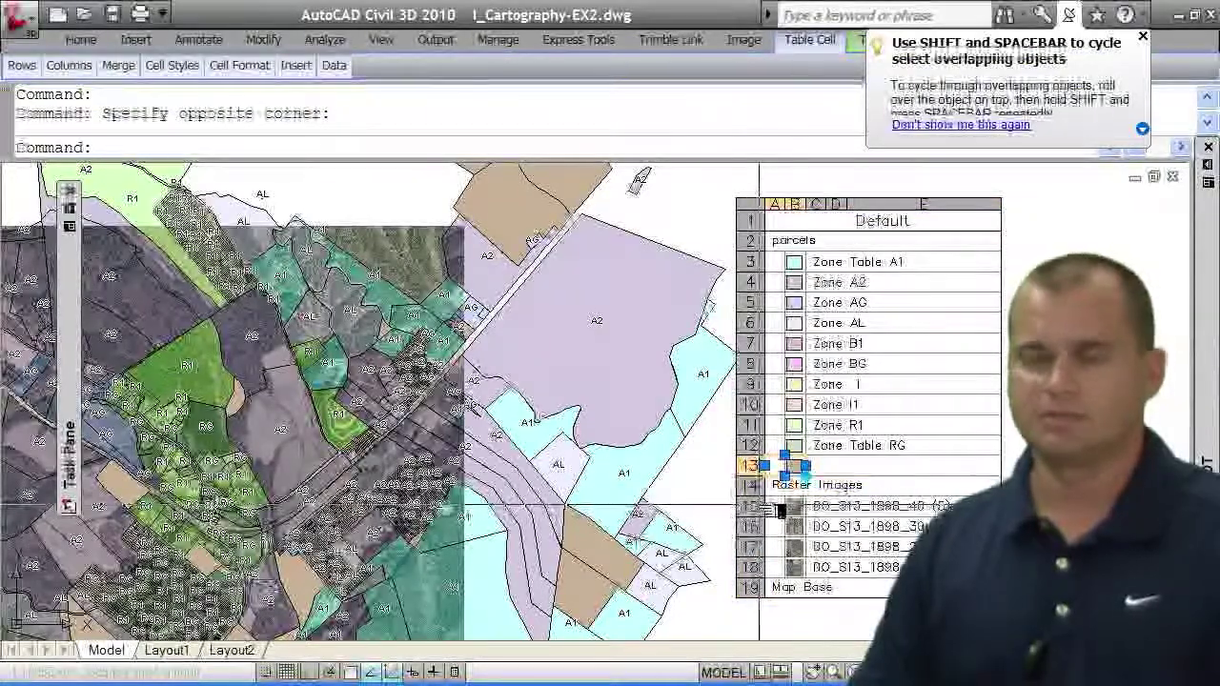
left_click(777, 588)
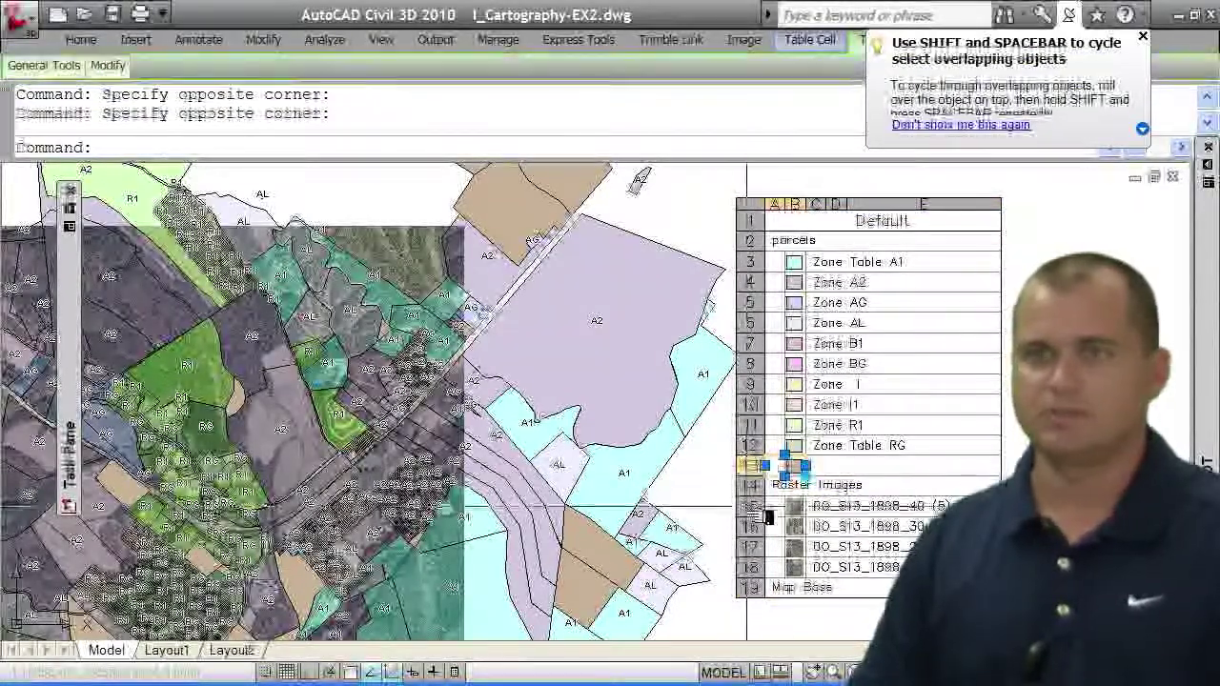
left_click(773, 589)
Delete the selected rows so the legend ends at Zone Table RG, then clear the selection
right_click(772, 585)
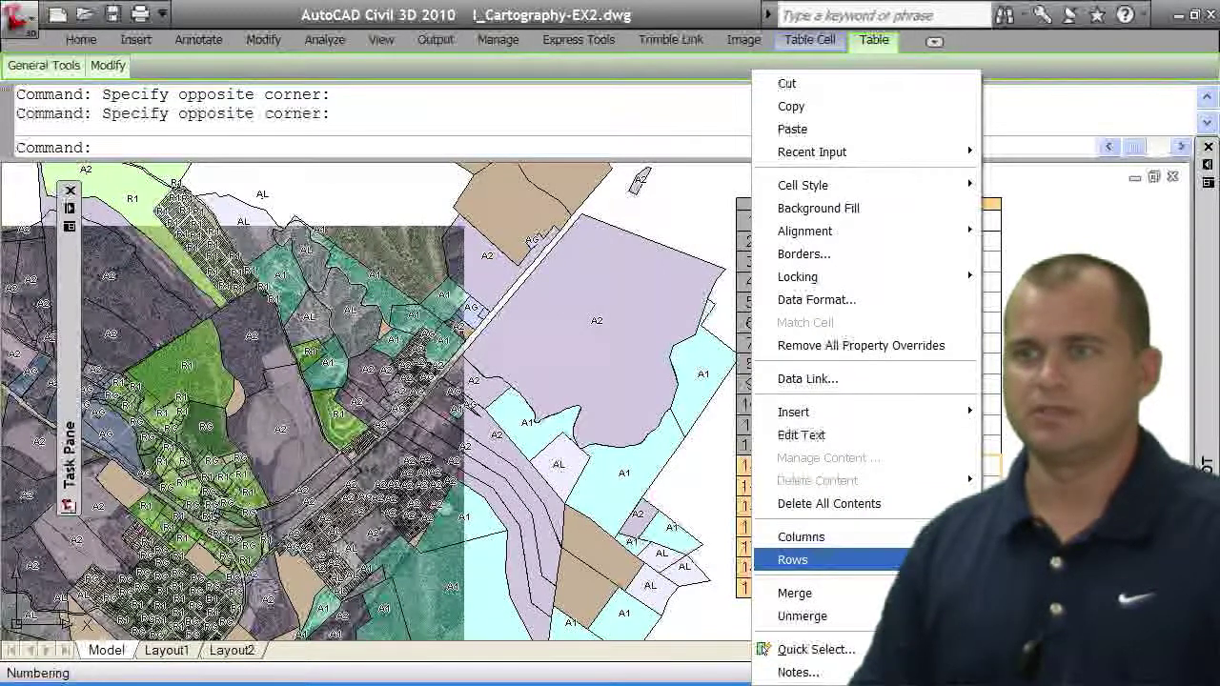
mouse_move(953, 560)
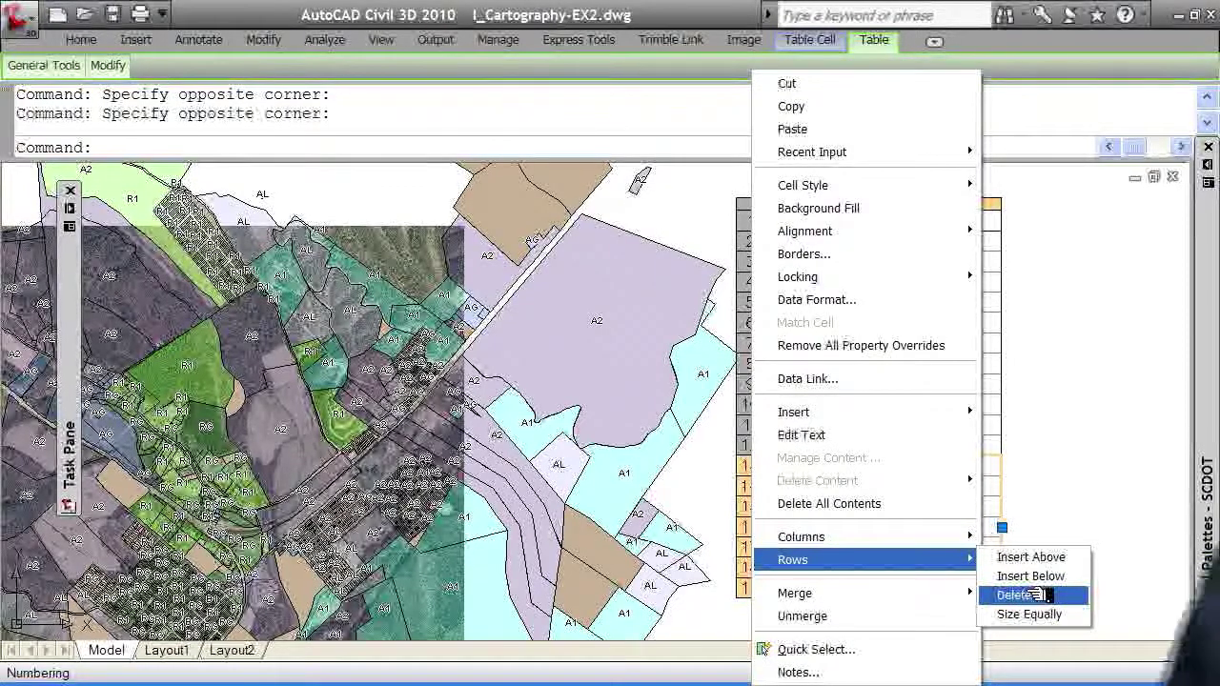
left_click(1032, 595)
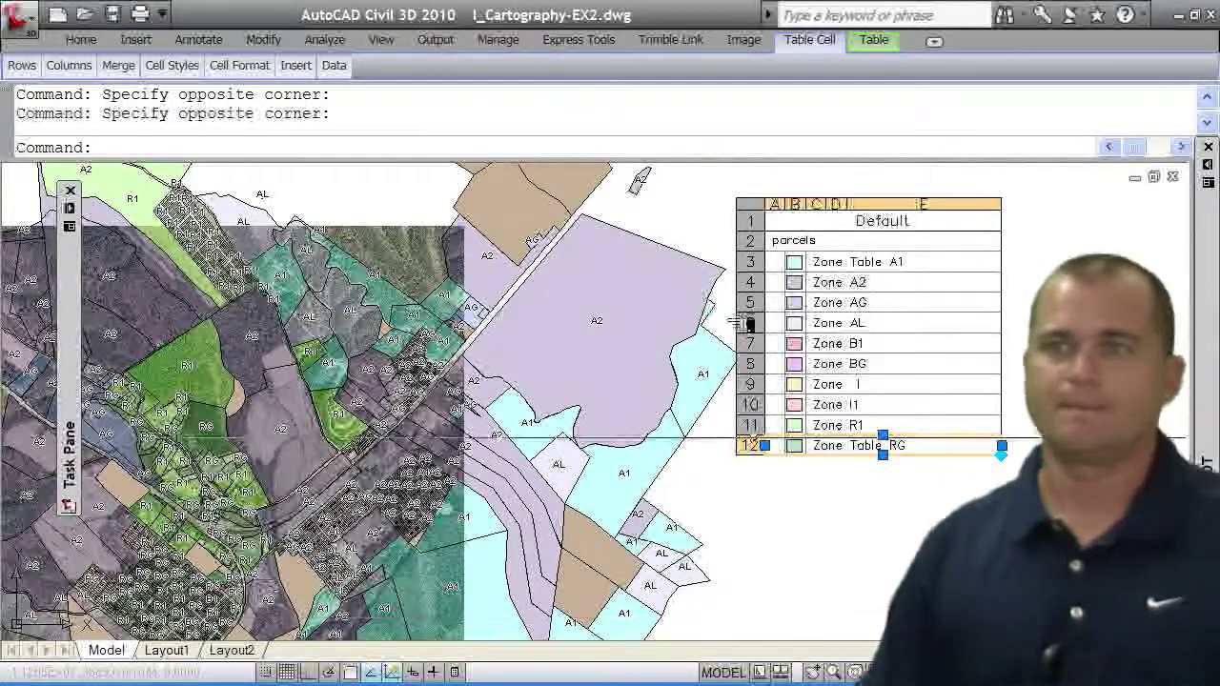
left_click(858, 221)
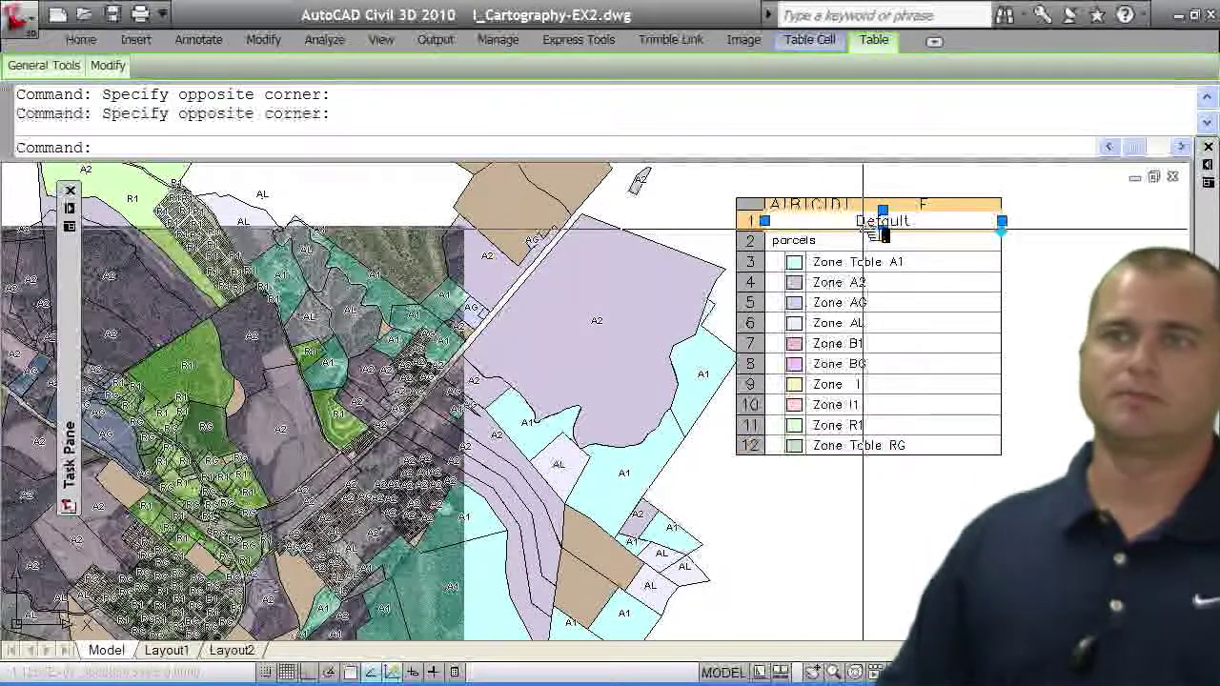
key("Escape")
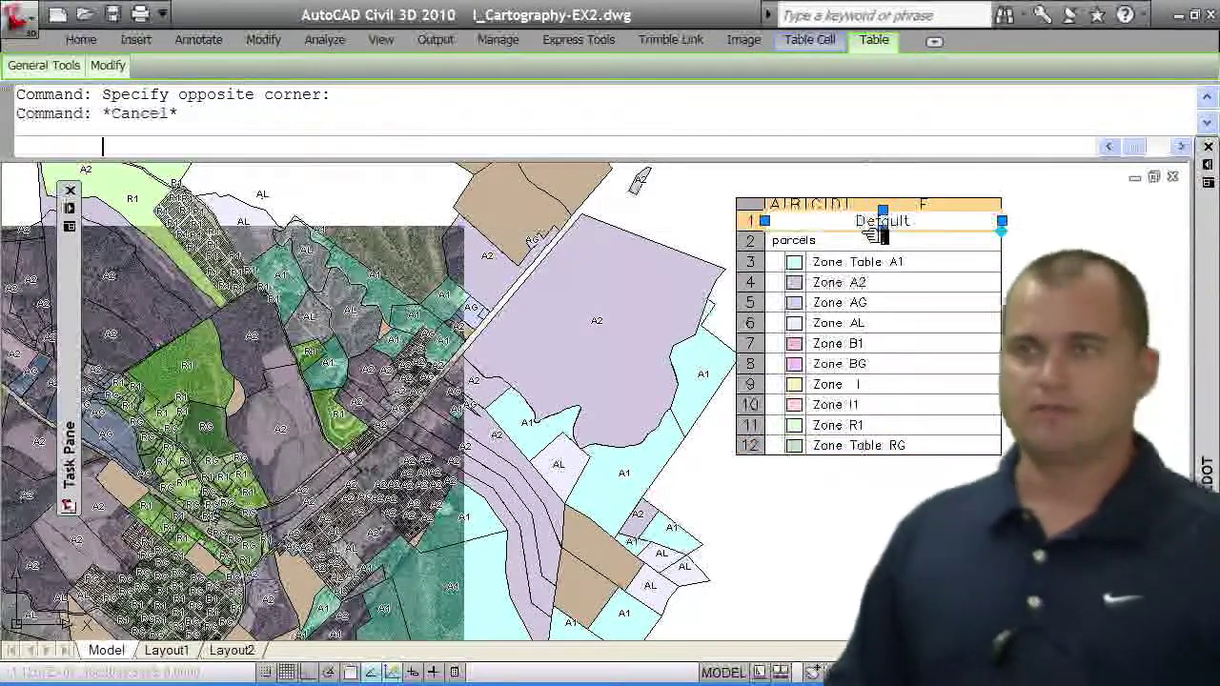
key("Escape")
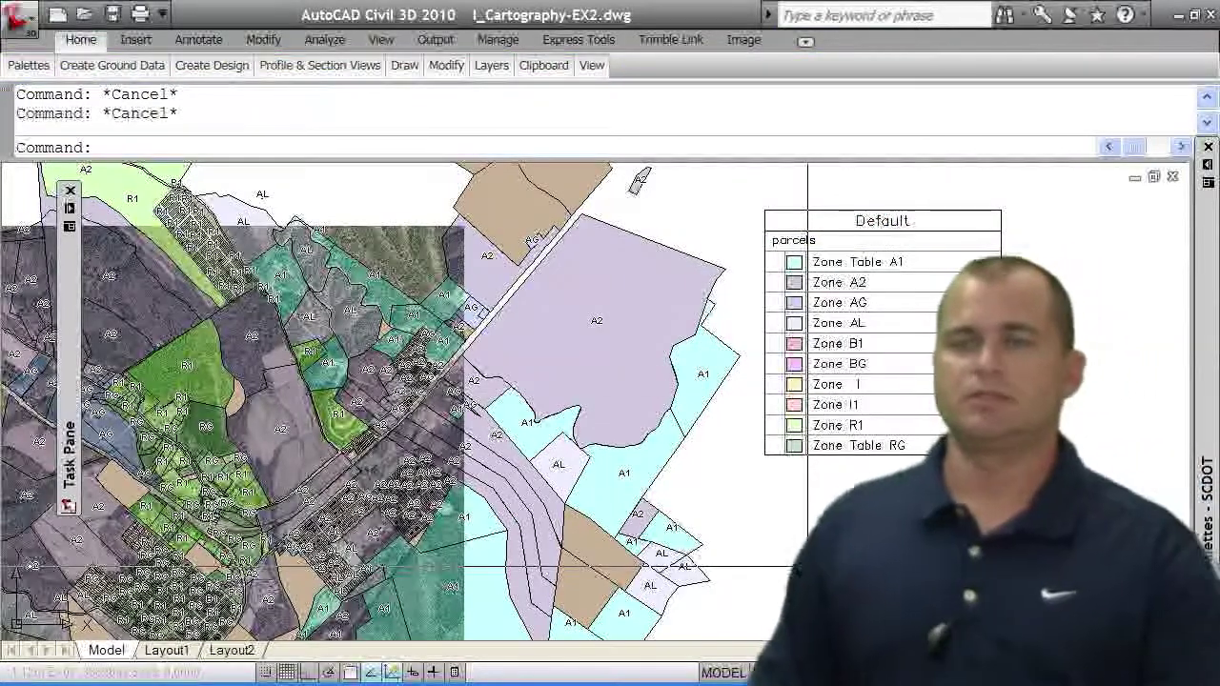